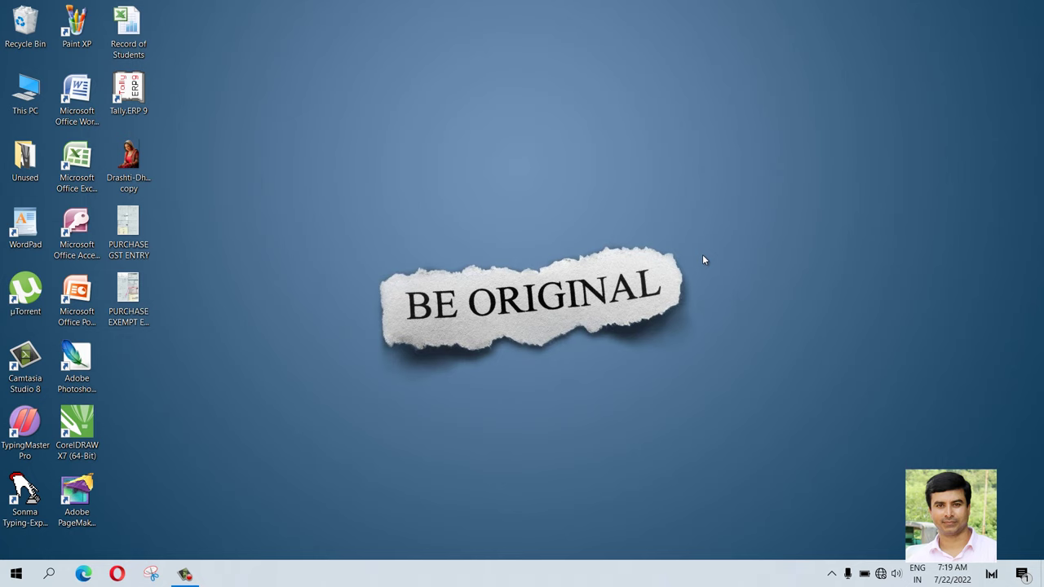
Launch PowerPoint and switch the first slide to the Blank layout.
double_click(79, 289)
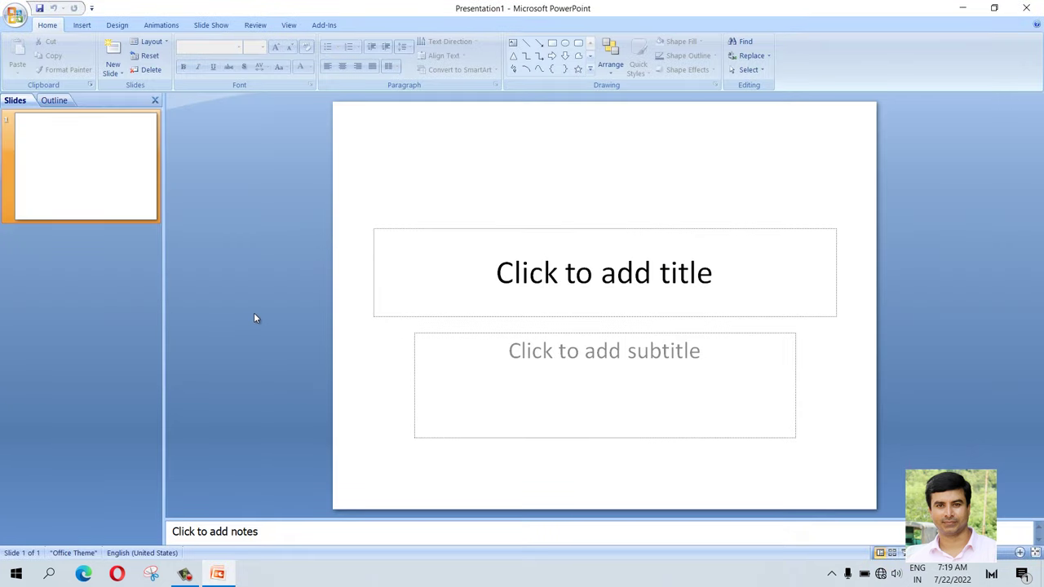
left_click(160, 46)
left_click(155, 255)
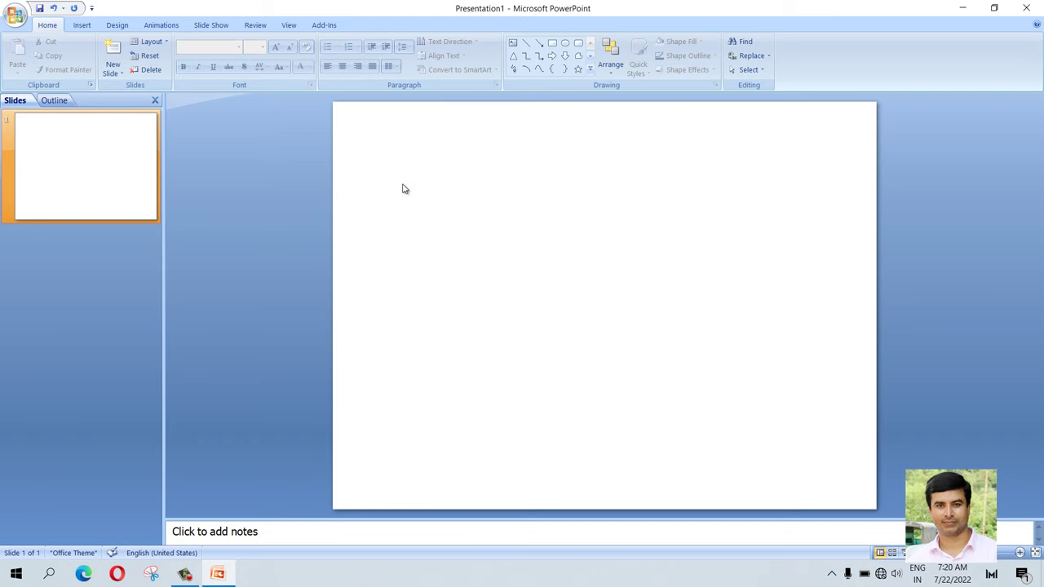
Draw a rectangle as a wide band across the upper slide.
left_click(86, 27)
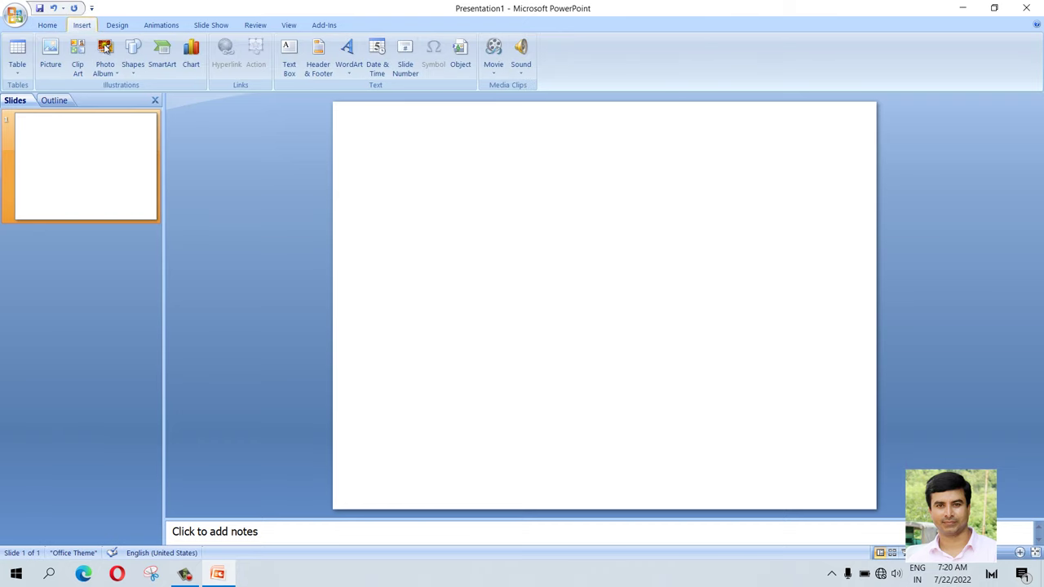
left_click(135, 65)
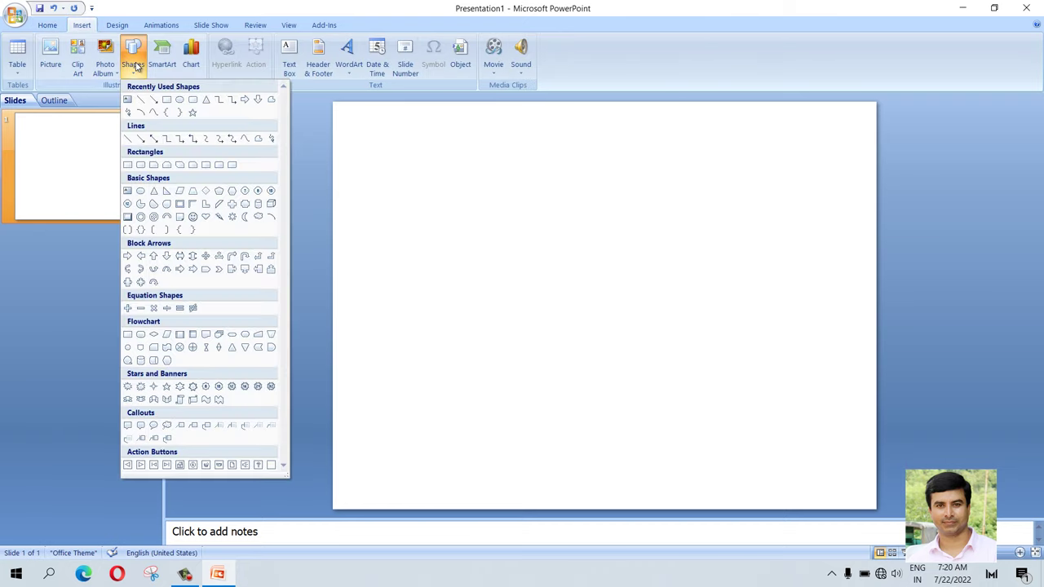
left_click(168, 100)
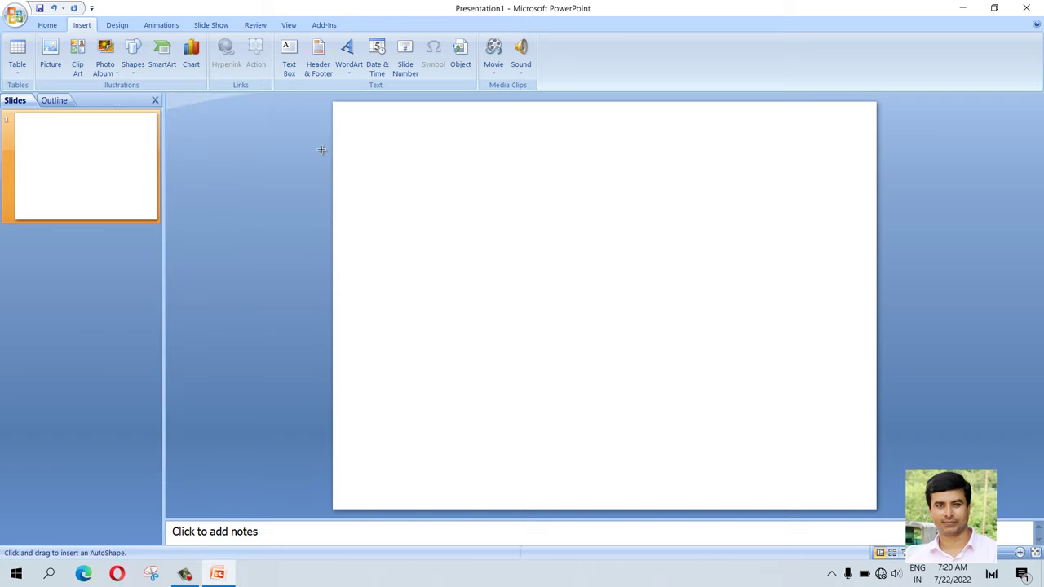
mouse_move(334, 171)
left_mouse_down()
mouse_move(873, 216)
mouse_move(861, 217)
left_mouse_up()
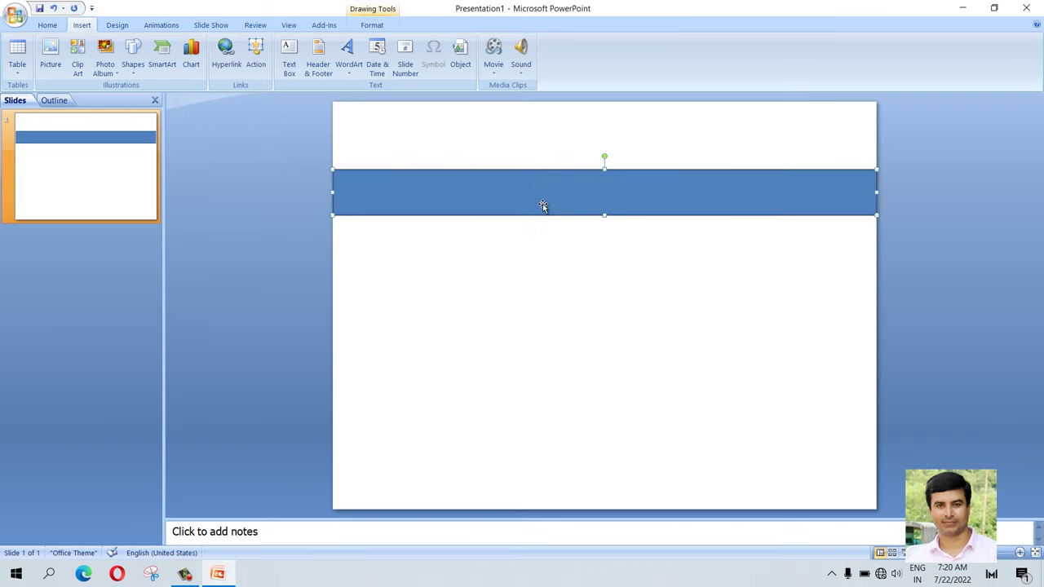
Fill the band with solid grey and remove its outline.
left_click(377, 27)
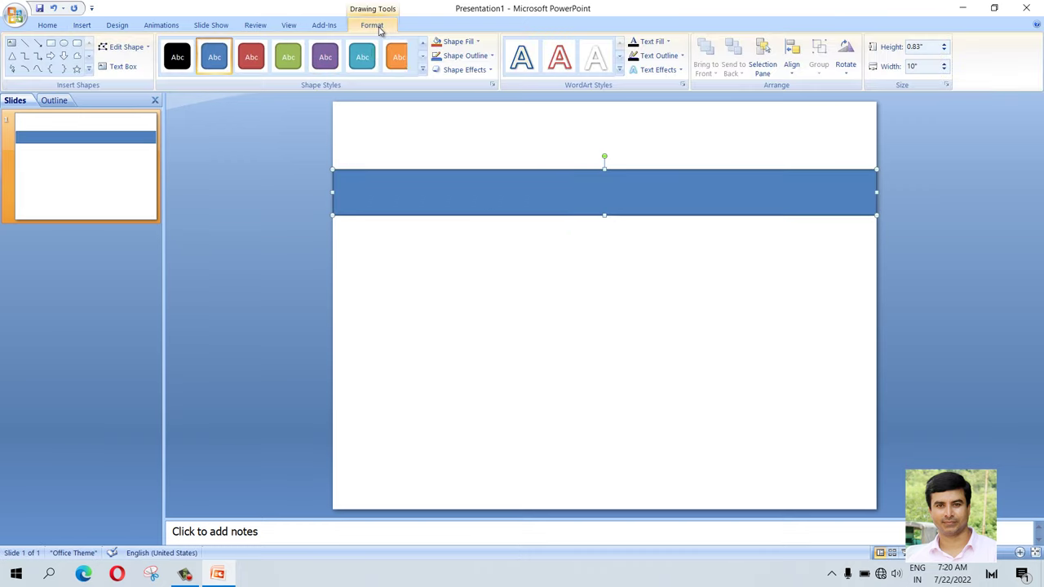
left_click(471, 44)
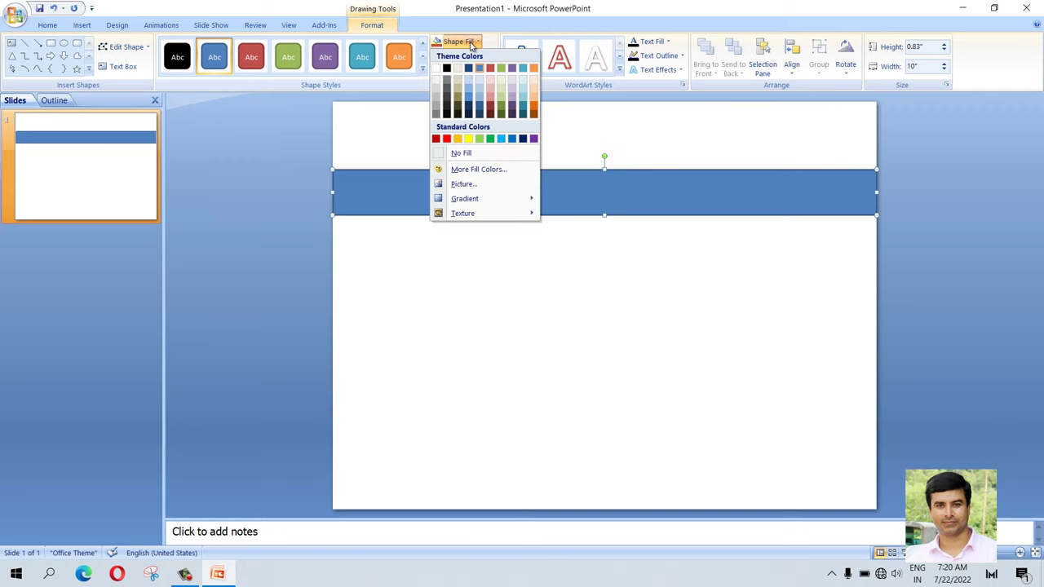
left_click(449, 86)
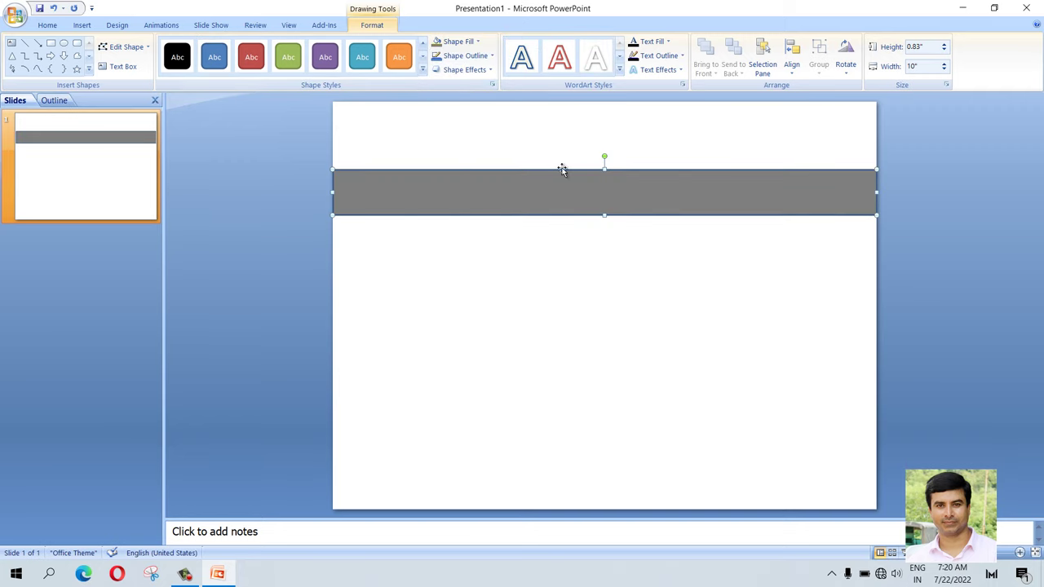
left_click(477, 56)
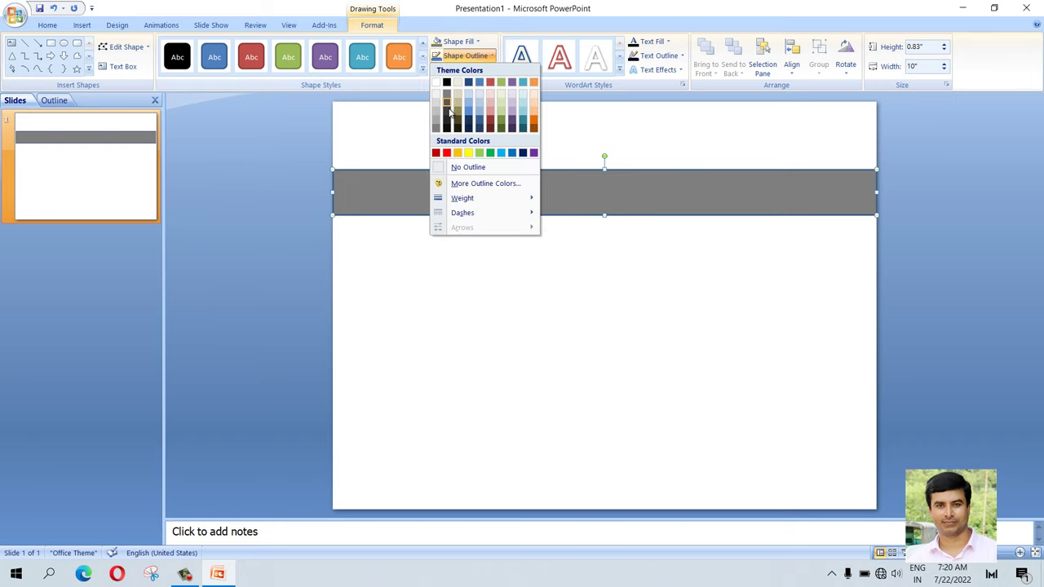
left_click(477, 168)
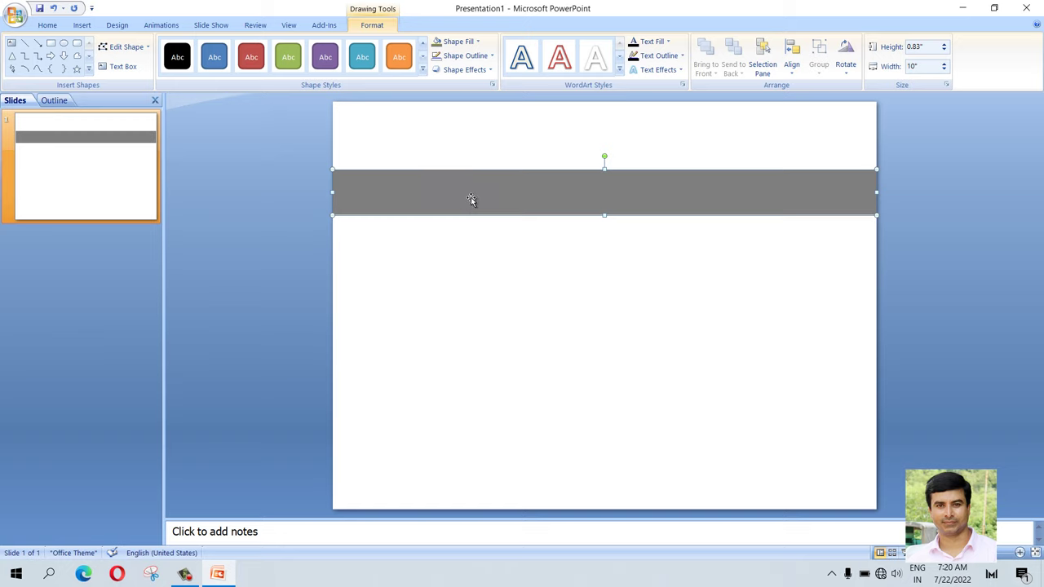
left_click(468, 44)
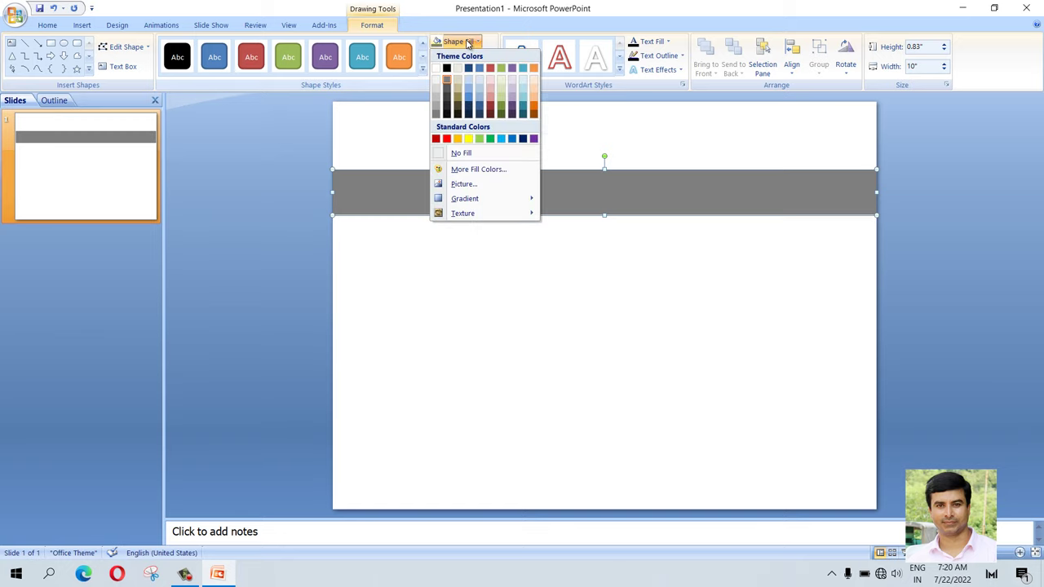
left_click(512, 11)
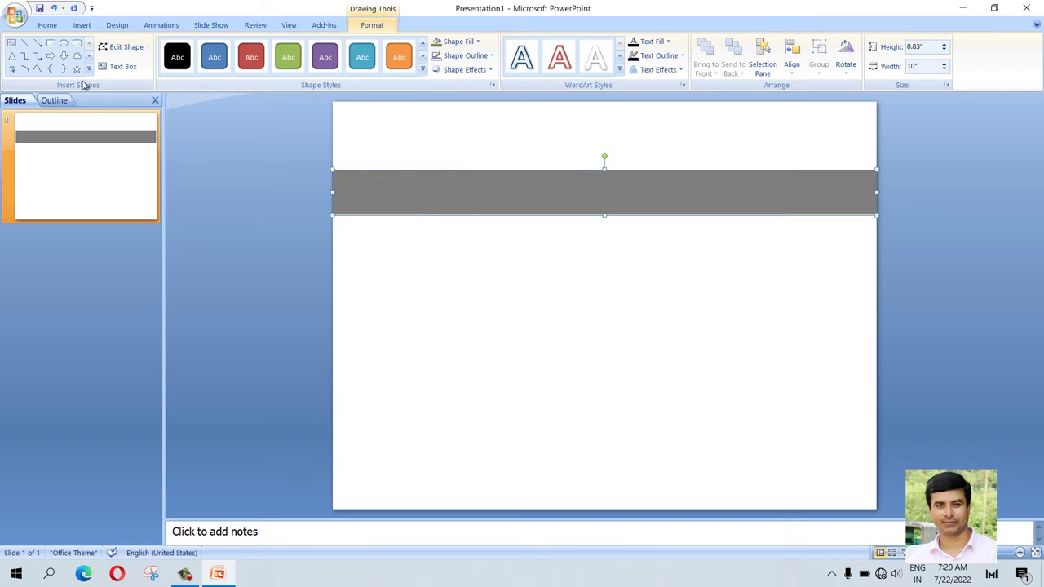
left_click(26, 43)
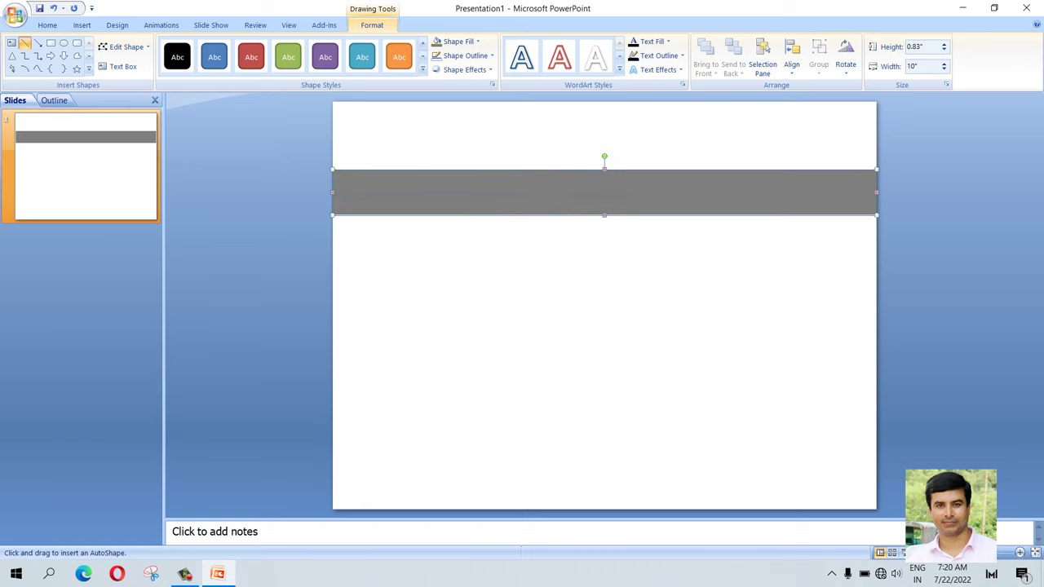
Draw a line along the band's middle and make it white, 1½ pt and dashed.
left_click_drag(871, 194, 873, 194)
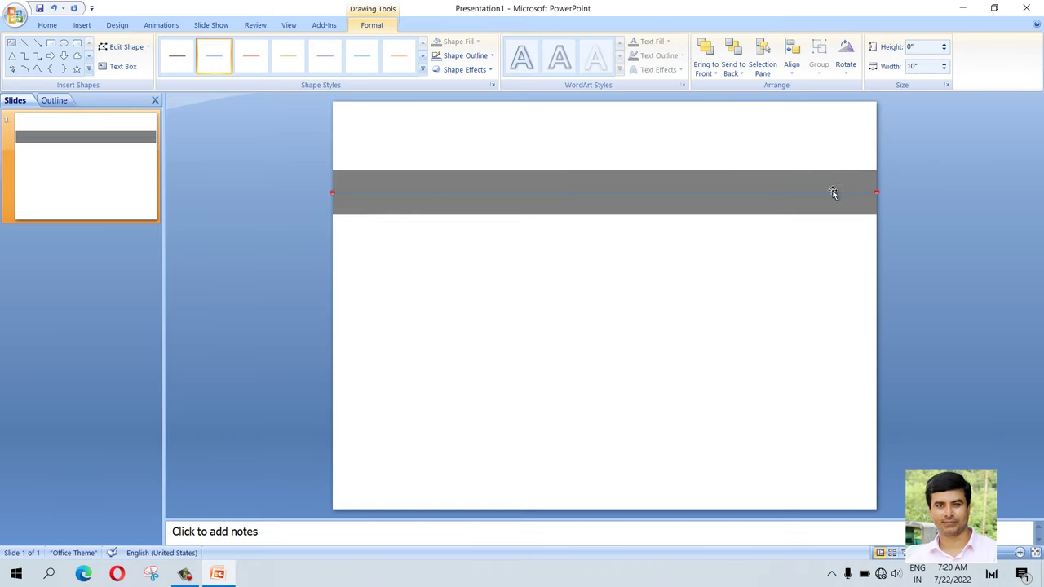
left_click(479, 62)
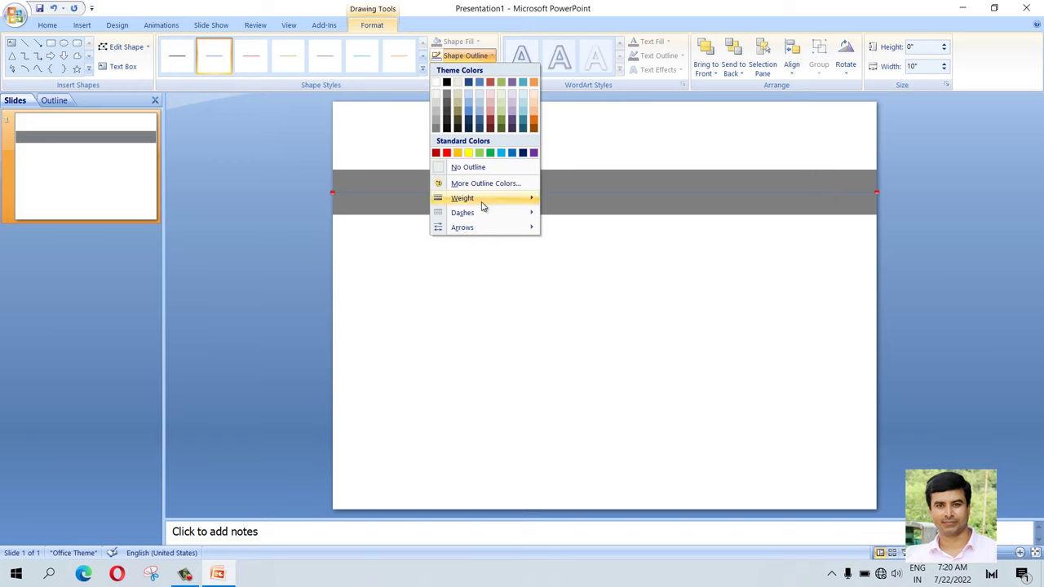
left_click(436, 81)
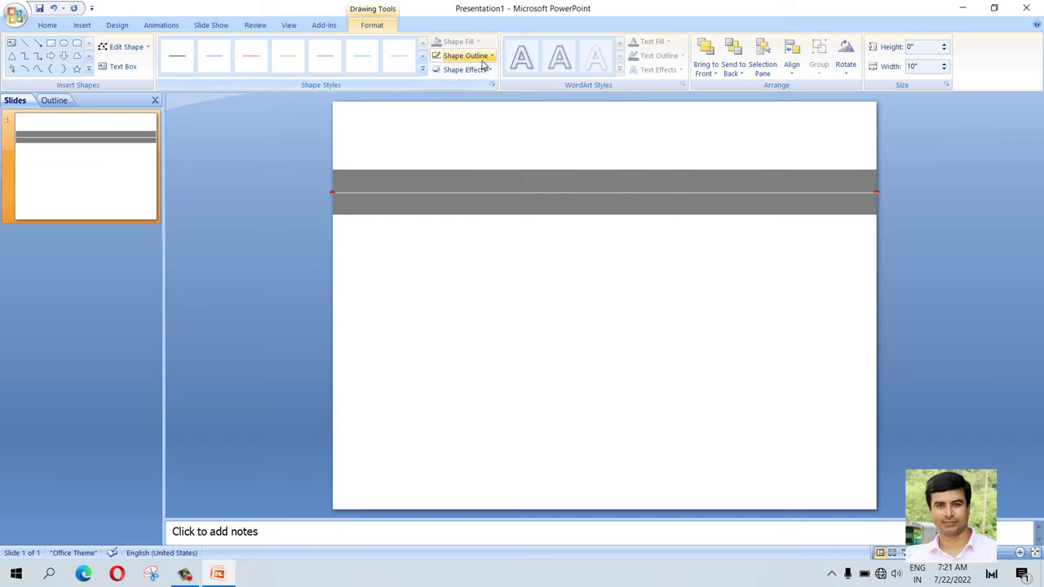
left_click(465, 55)
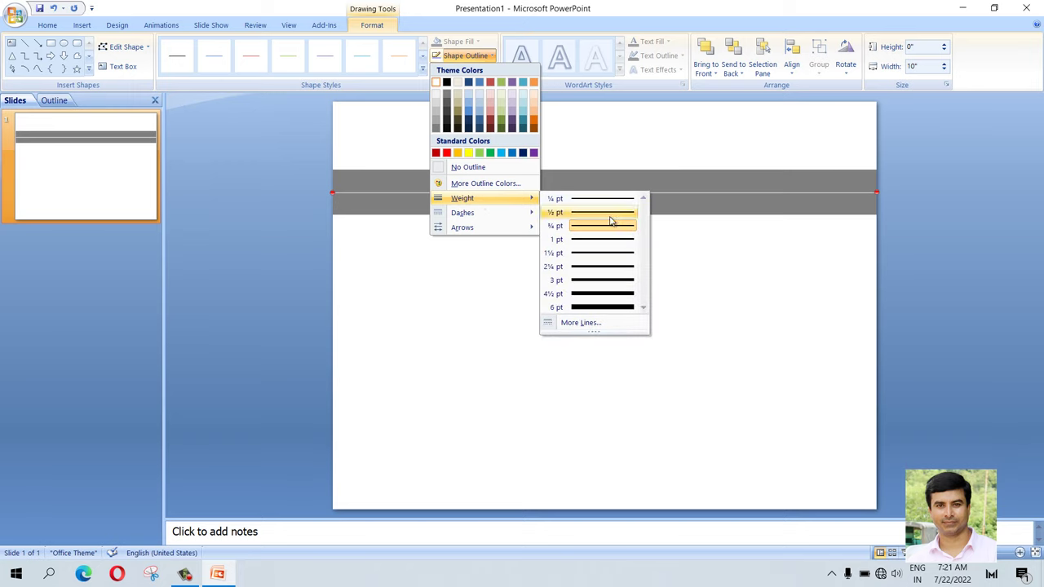
mouse_move(463, 199)
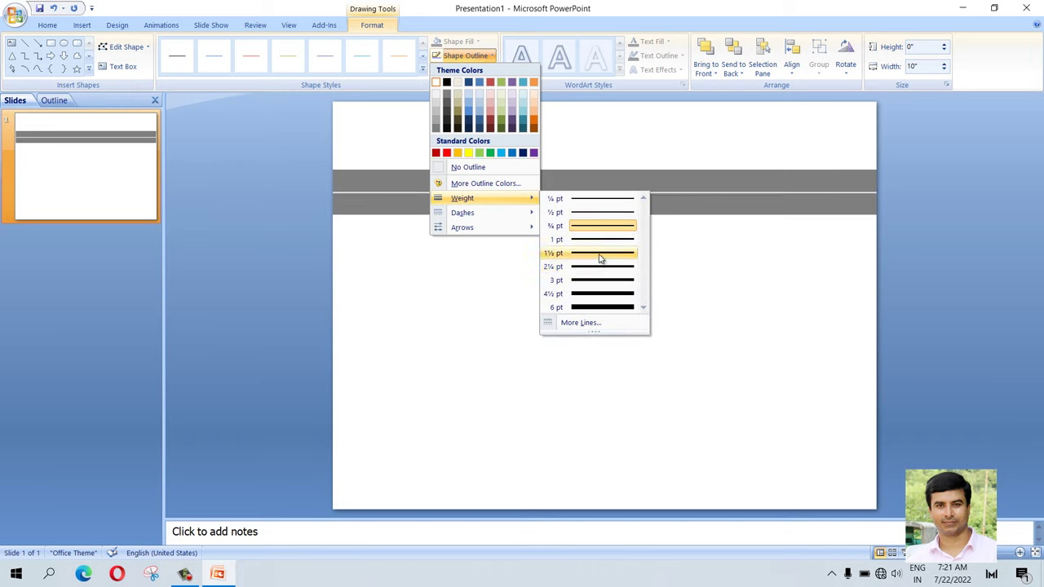
left_click(600, 254)
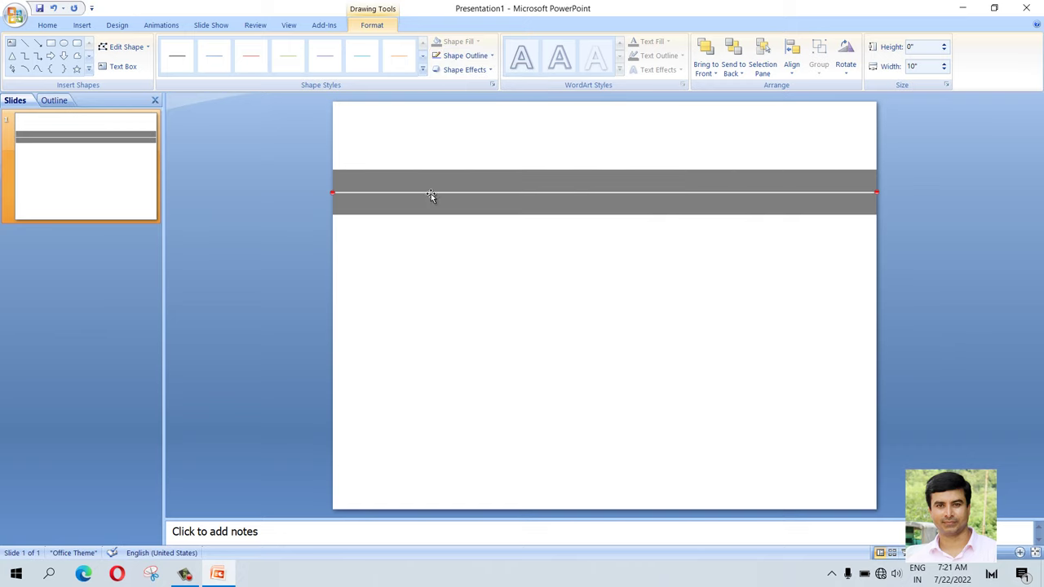
left_click(477, 59)
mouse_move(462, 213)
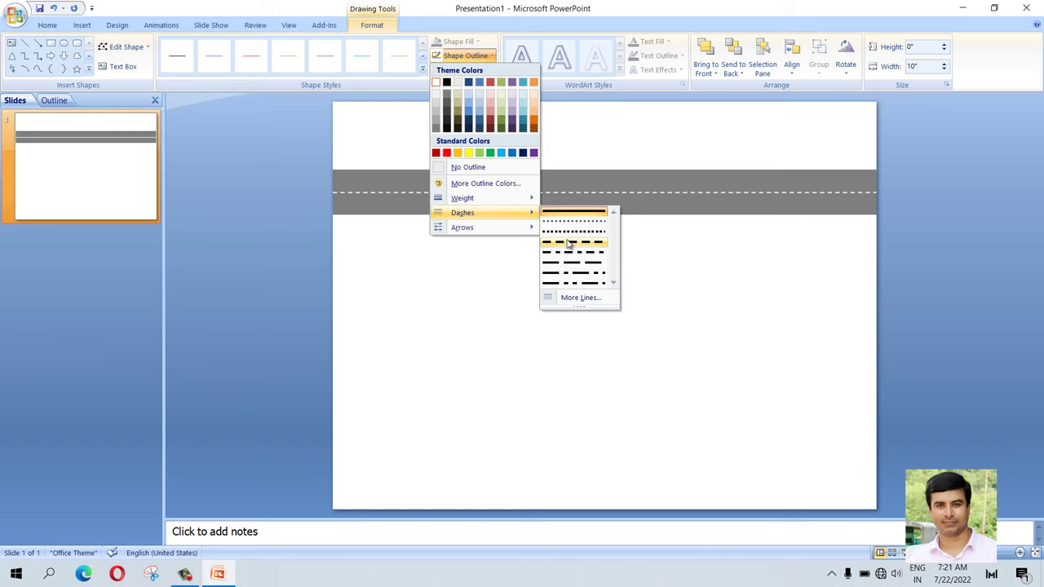
left_click(570, 242)
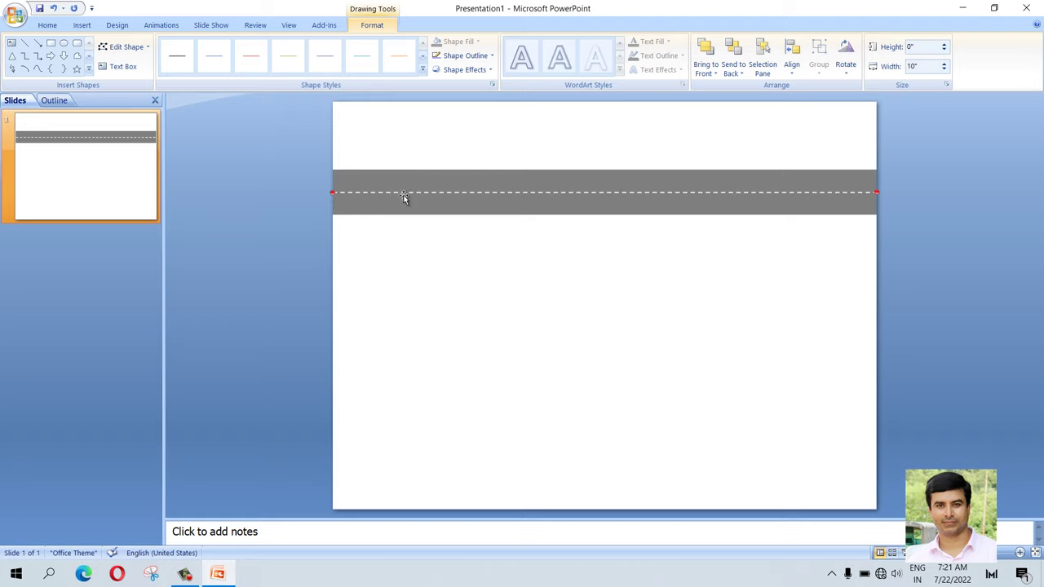
Undo an accidental move of the dashed line, then box-select the band and line together.
left_click_drag(405, 196, 401, 240)
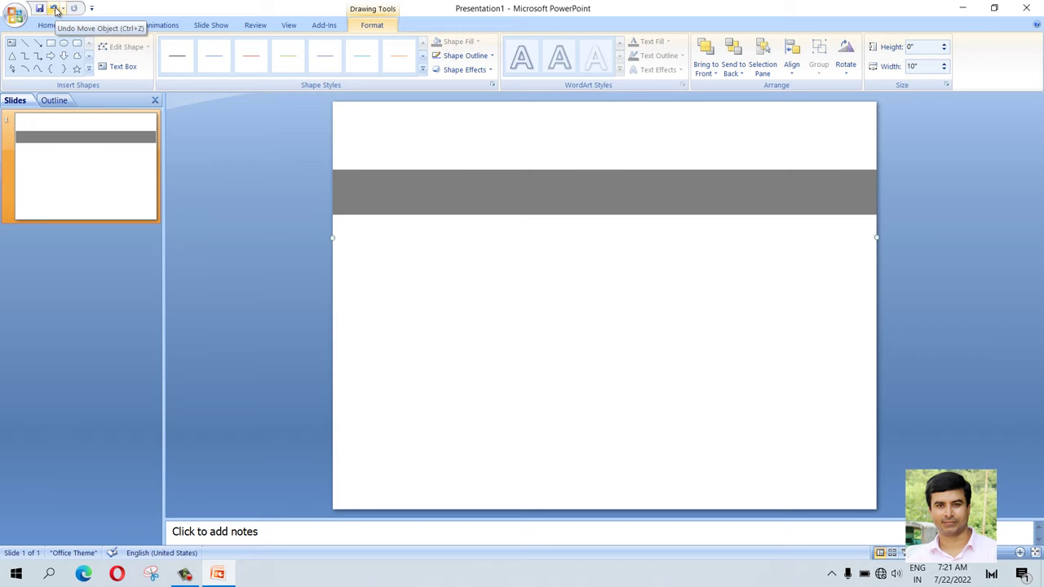
left_click(54, 9)
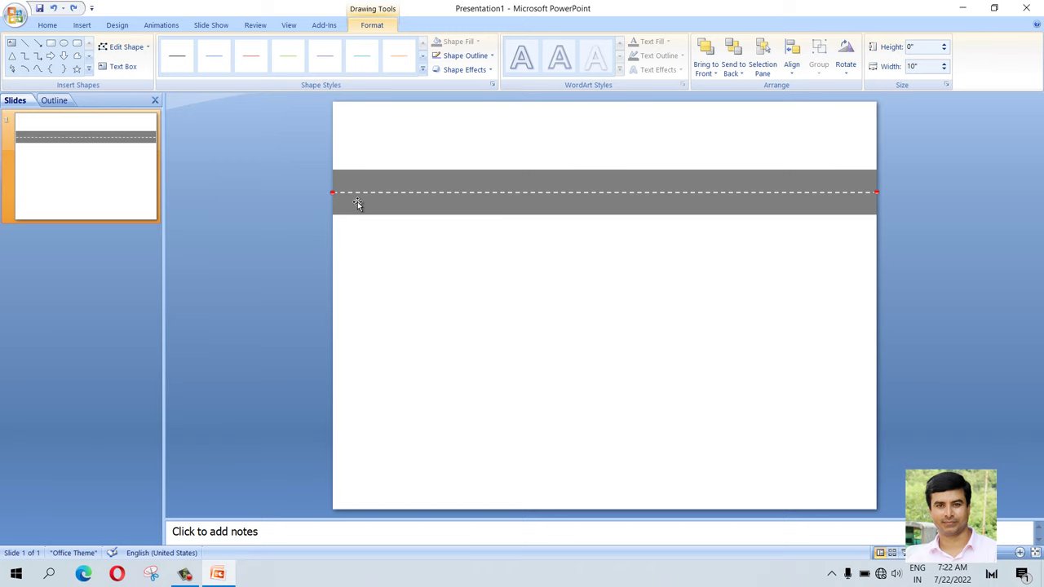
mouse_move(300, 158)
left_mouse_down()
mouse_move(834, 247)
mouse_move(910, 241)
left_mouse_up()
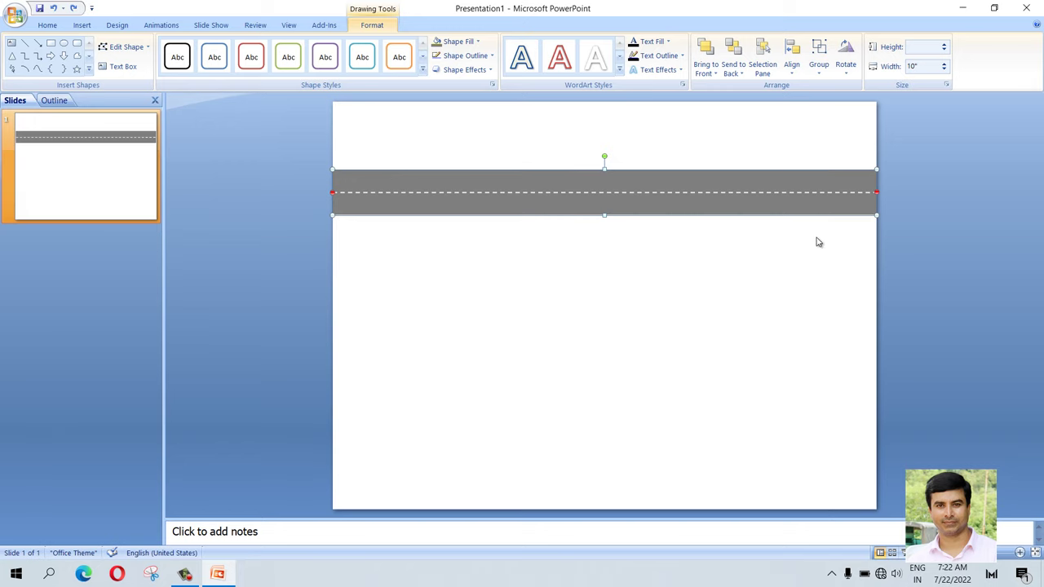
Select the grey band with its dashed line and group them into one road.
left_click(365, 243)
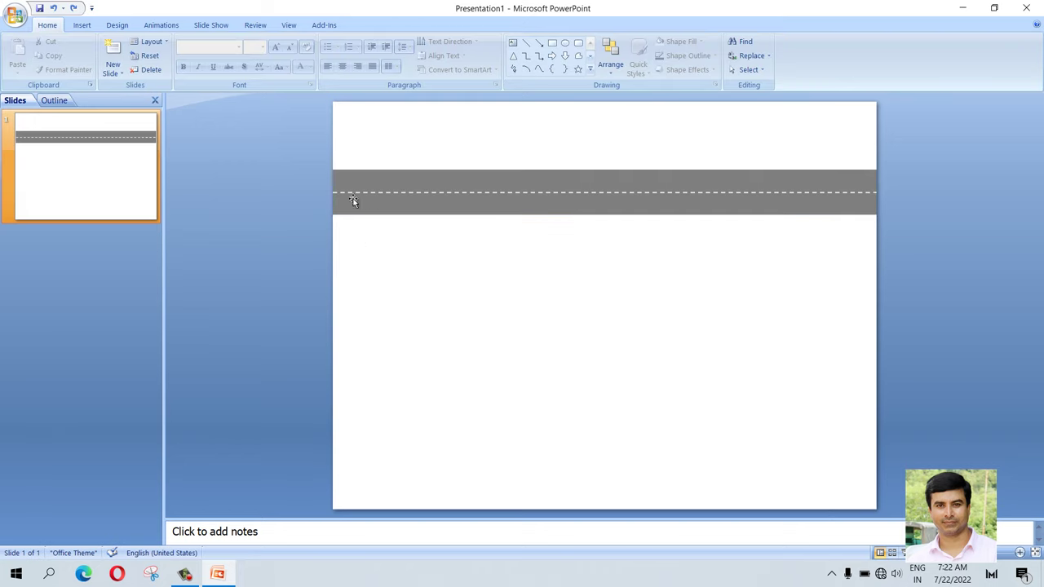
left_click(367, 179)
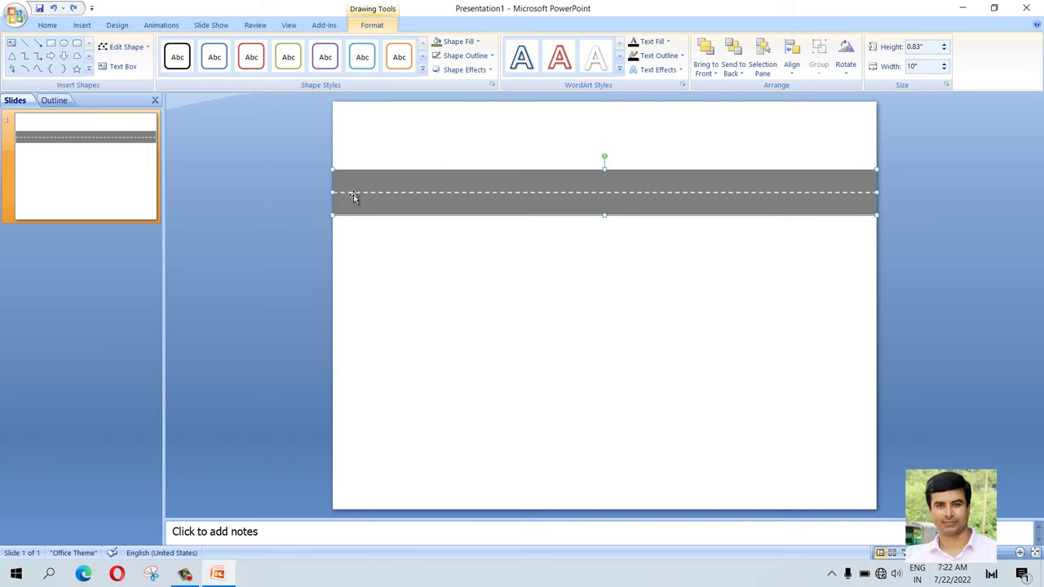
left_click(326, 169)
left_click_drag(302, 152, 898, 253)
left_click_drag(309, 167, 914, 238)
right_click(452, 181)
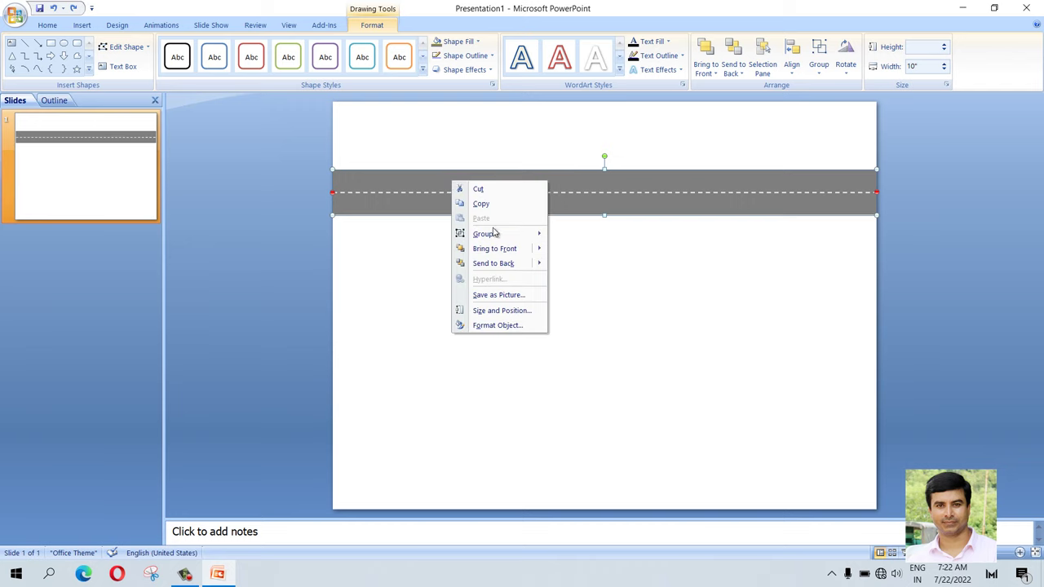
mouse_move(483, 234)
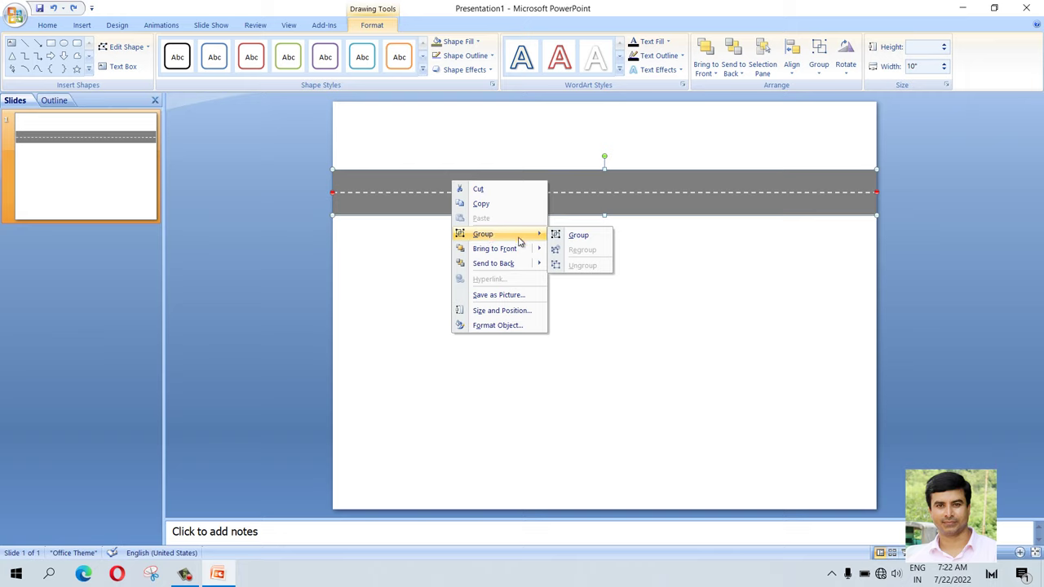
left_click(579, 236)
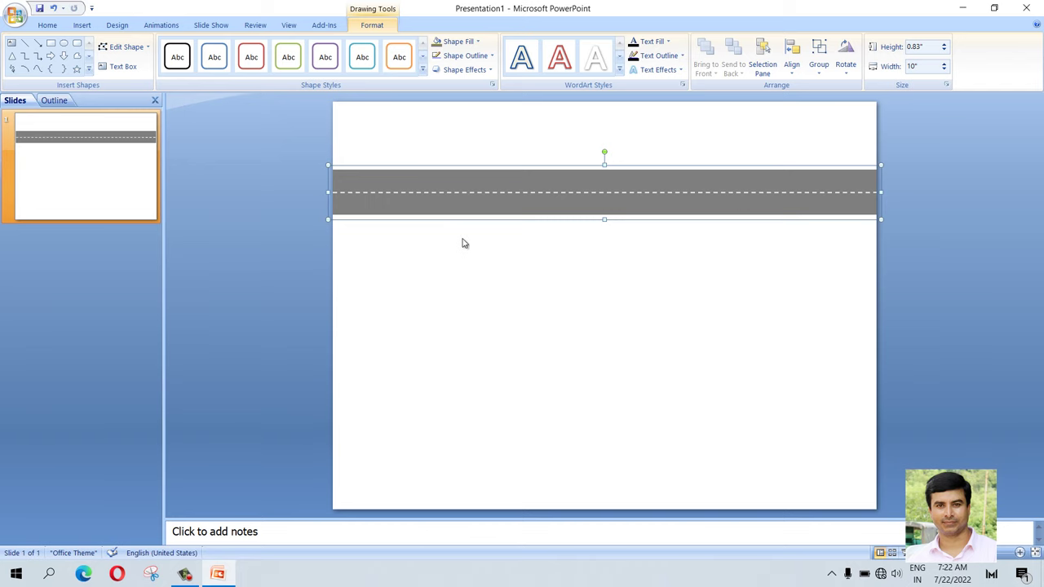
Nudge the grouped road slightly lower on the slide, then duplicate it with Ctrl+D.
left_click(423, 252)
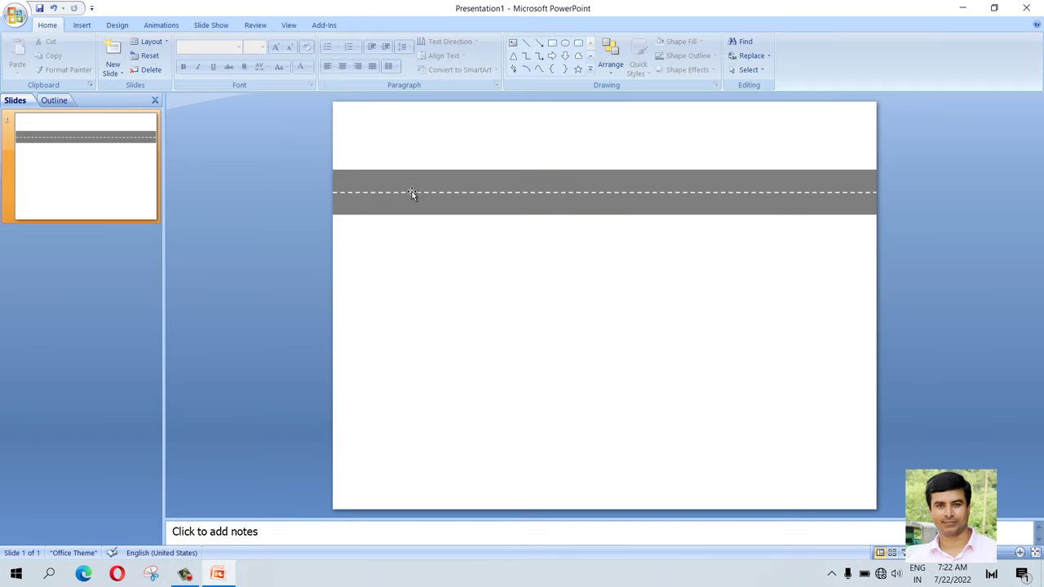
mouse_move(412, 193)
left_mouse_down()
mouse_move(430, 176)
mouse_move(437, 235)
mouse_move(445, 181)
left_mouse_up()
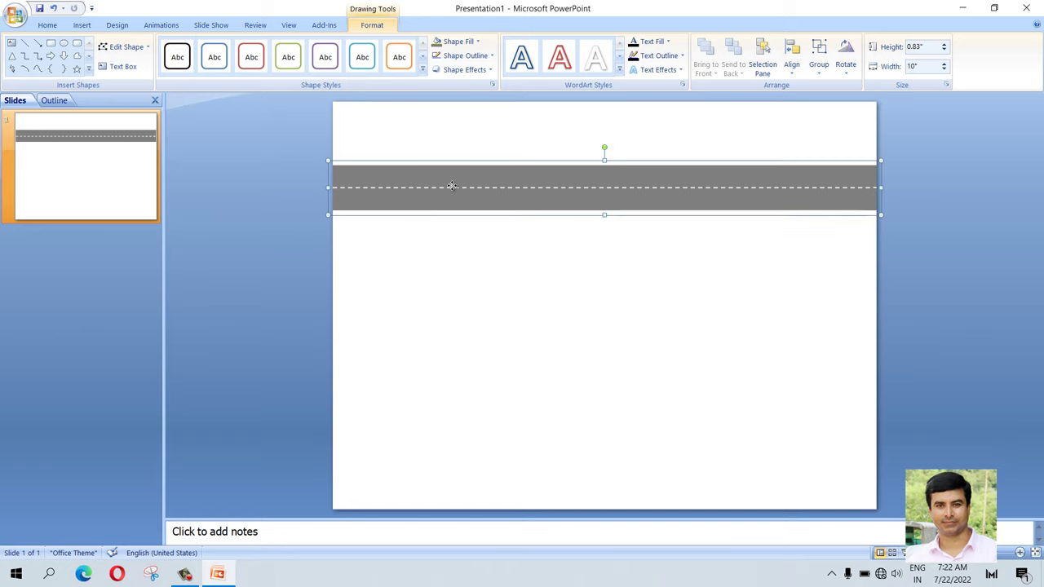
left_click_drag(452, 186, 453, 196)
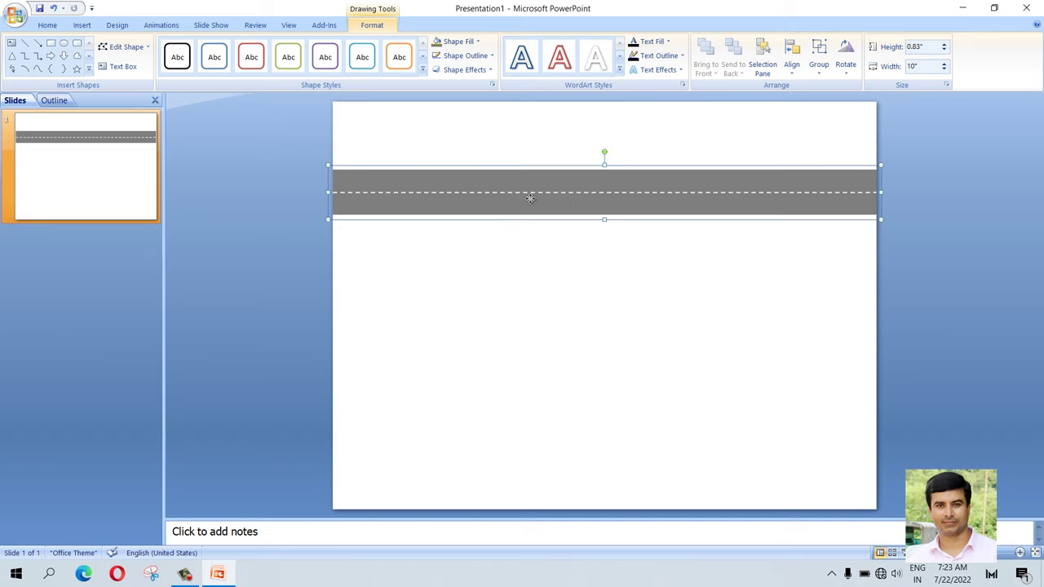
left_click_drag(530, 198, 531, 208)
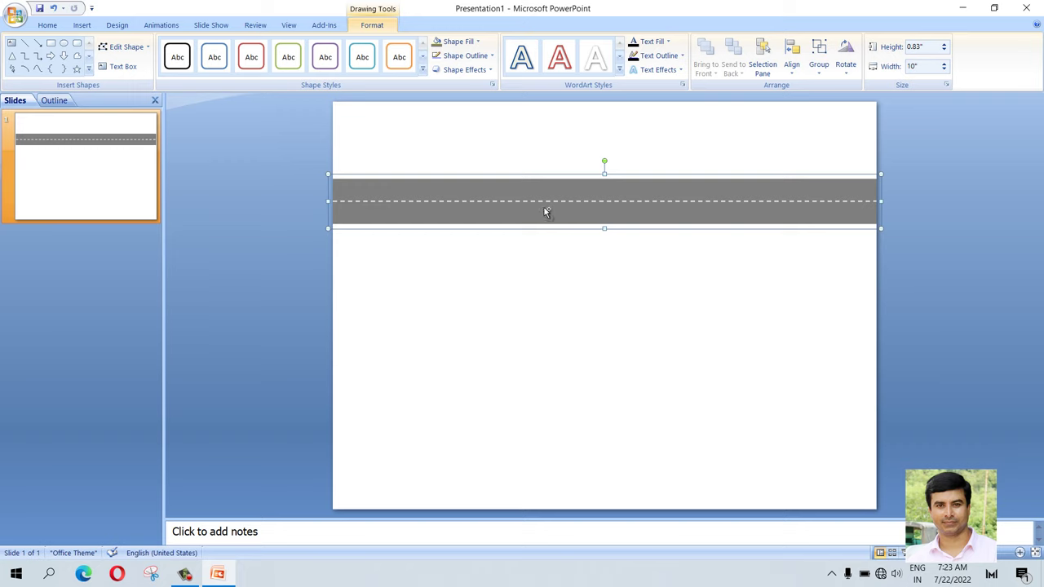
key("ctrl+d")
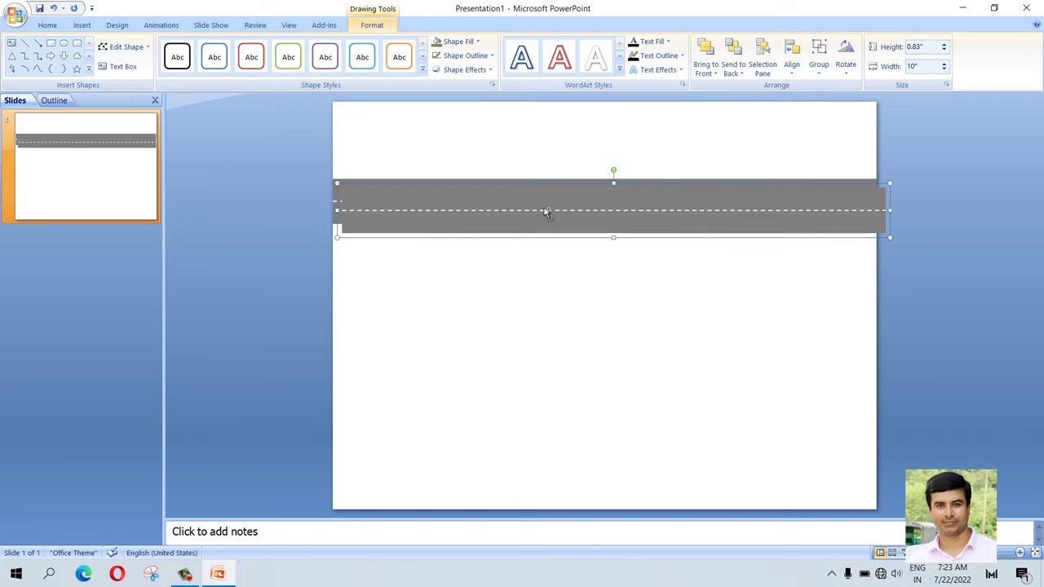
Duplicate the road again and space the three roads evenly down the slide.
key("ctrl+d")
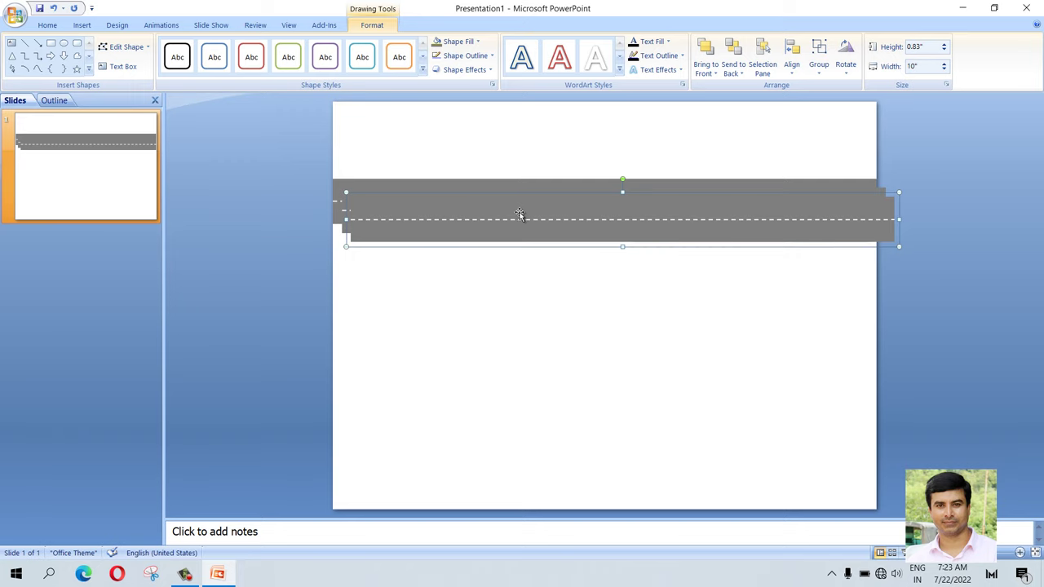
mouse_move(513, 213)
left_mouse_down()
mouse_move(511, 268)
mouse_move(499, 277)
mouse_move(527, 367)
left_mouse_up()
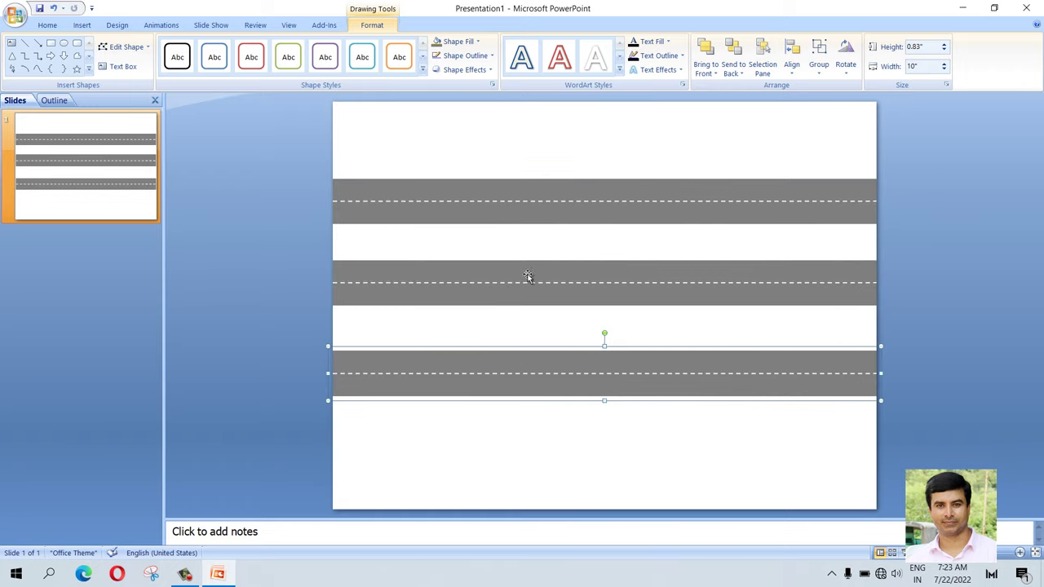
left_click_drag(527, 277, 530, 309)
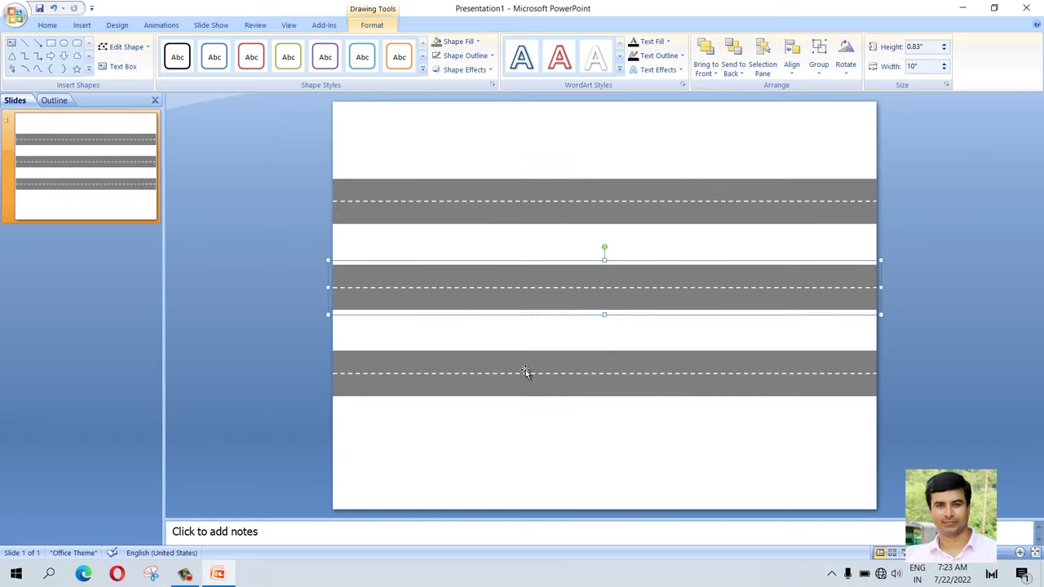
left_click_drag(527, 373, 529, 382)
left_click_drag(545, 290, 544, 298)
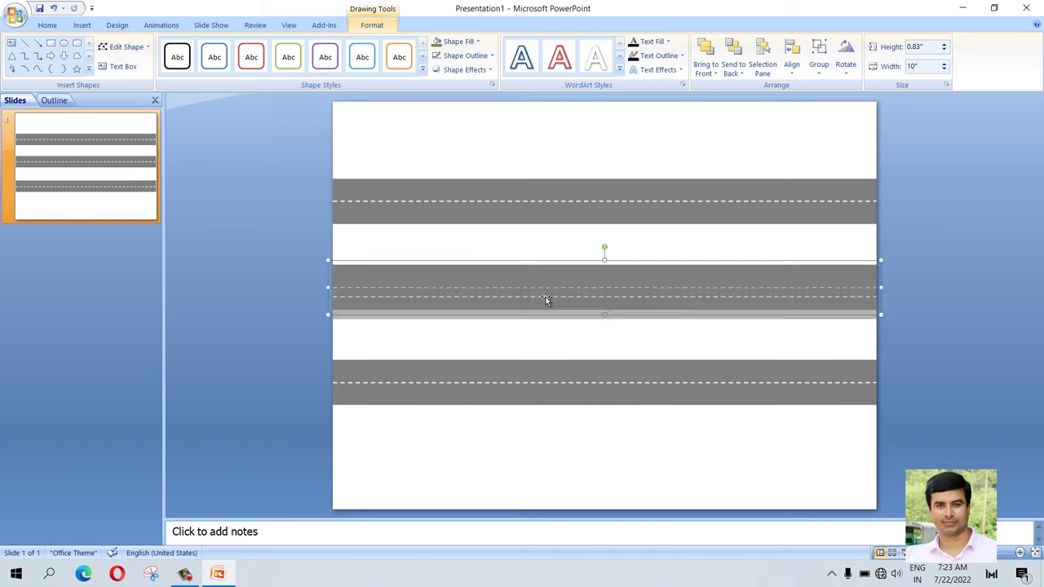
key("Up")
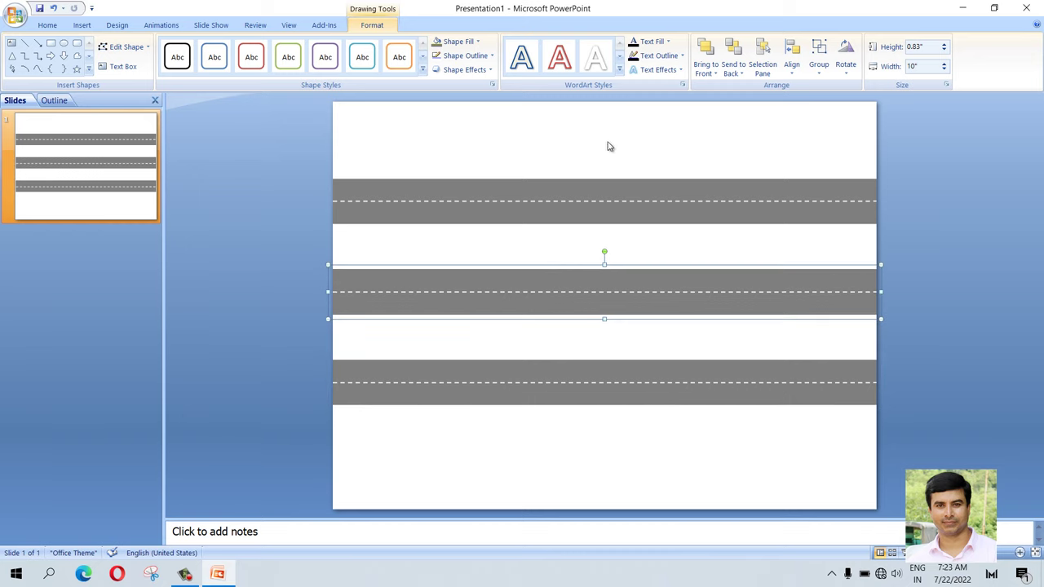
left_click(658, 256)
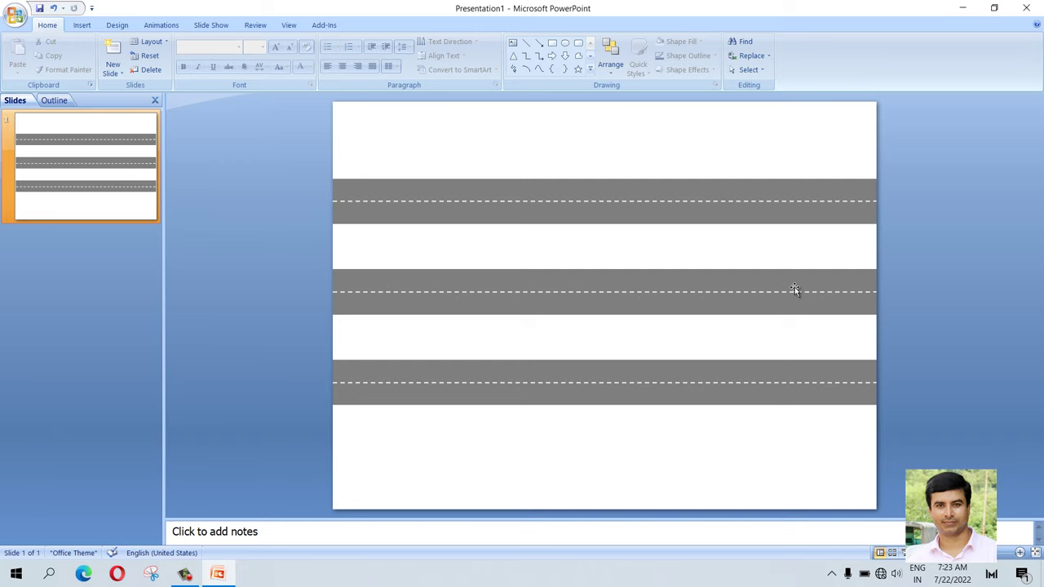
Search clip art for 'car' and insert the green cartoon car onto the middle road.
left_click(82, 25)
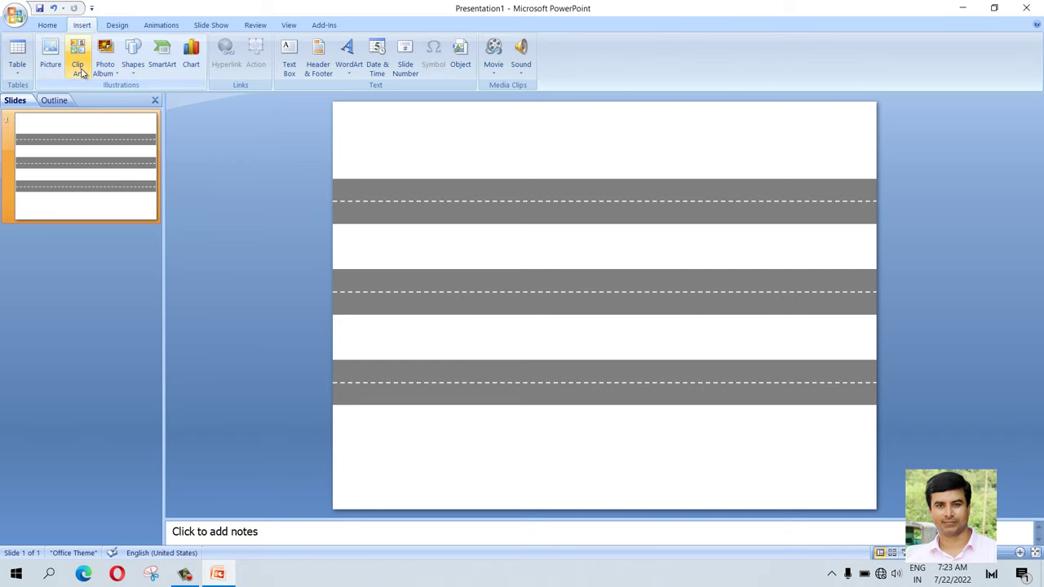
left_click(77, 64)
type("car")
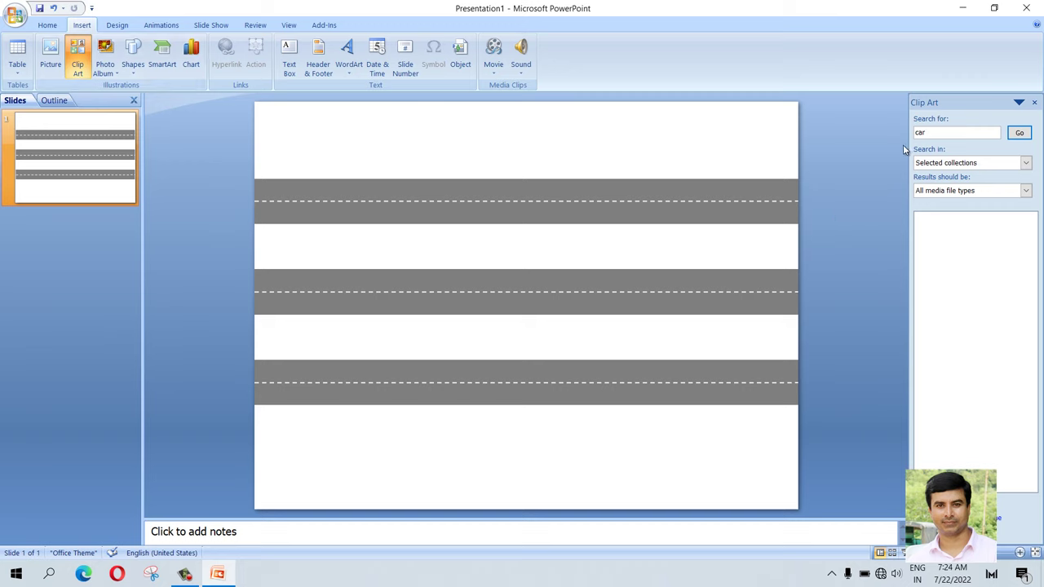
left_click(1021, 134)
mouse_move(944, 297)
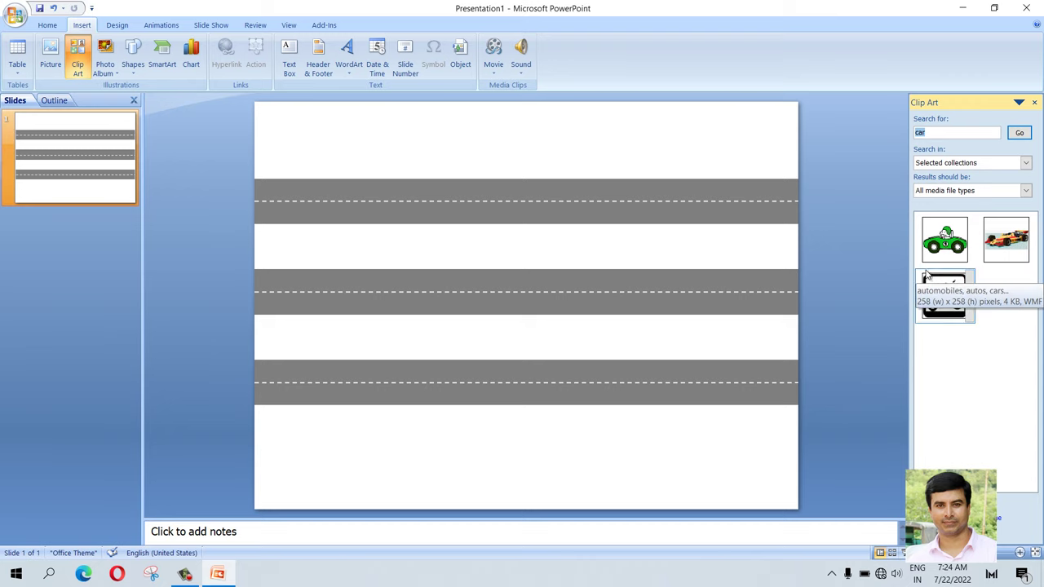
left_click(945, 236)
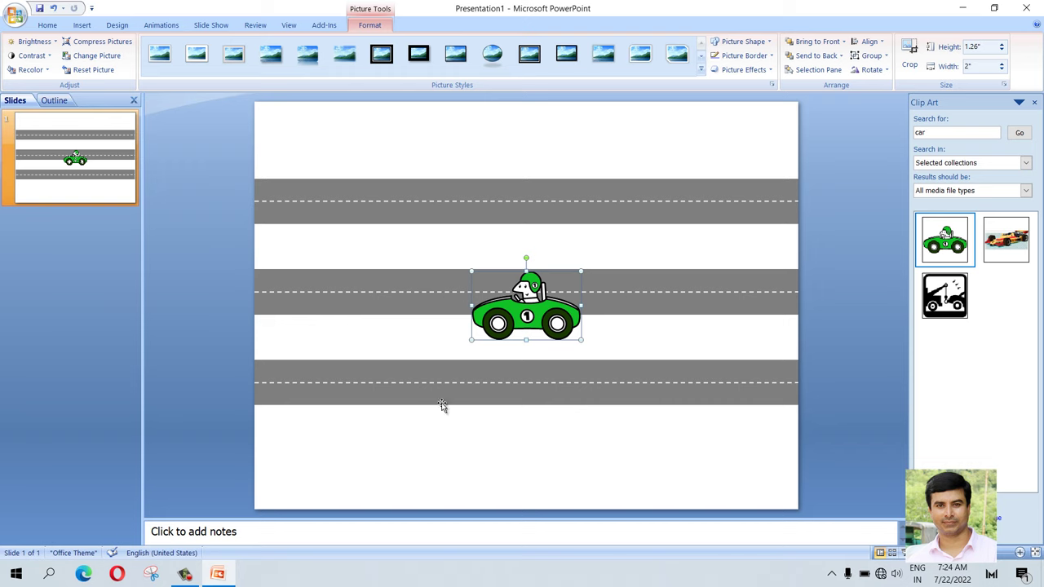
Put green cars at the right ends of the top and bottom roads.
left_click_drag(519, 311, 734, 178)
left_click_drag(554, 320, 725, 359)
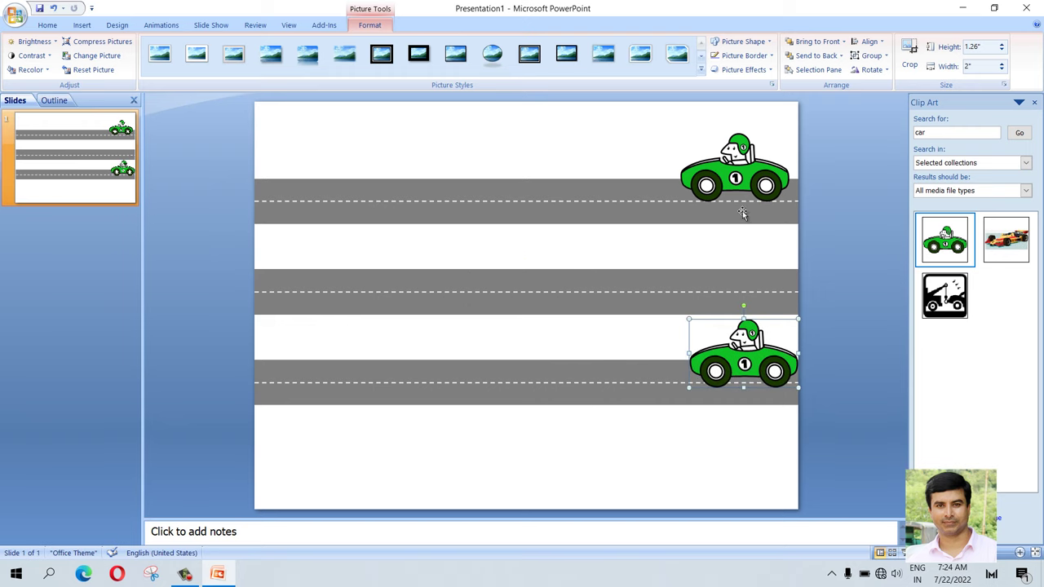
left_click_drag(734, 179, 743, 180)
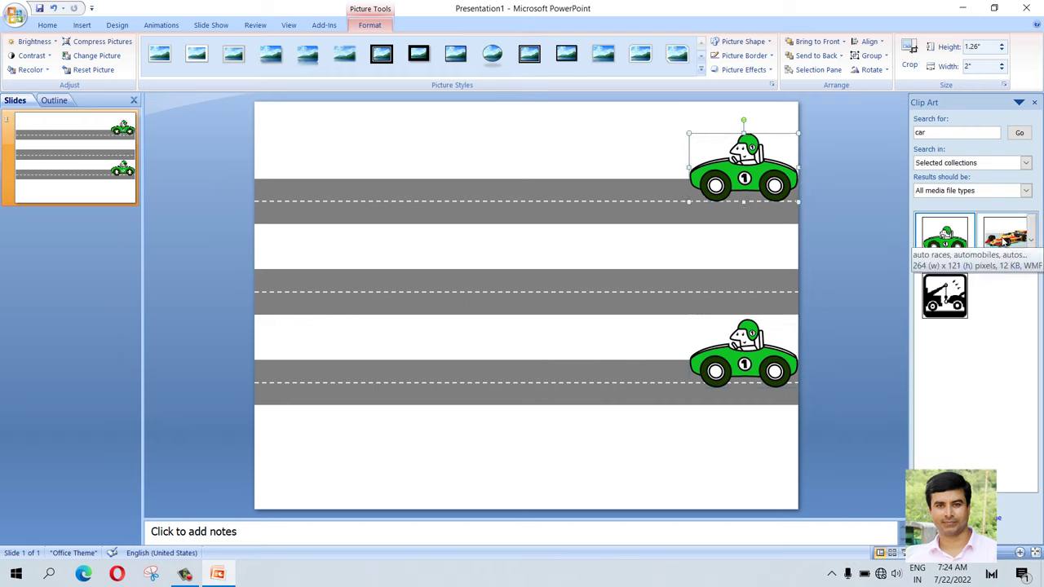
Insert the orange race car and park it at the middle road's right end.
left_click(1005, 241)
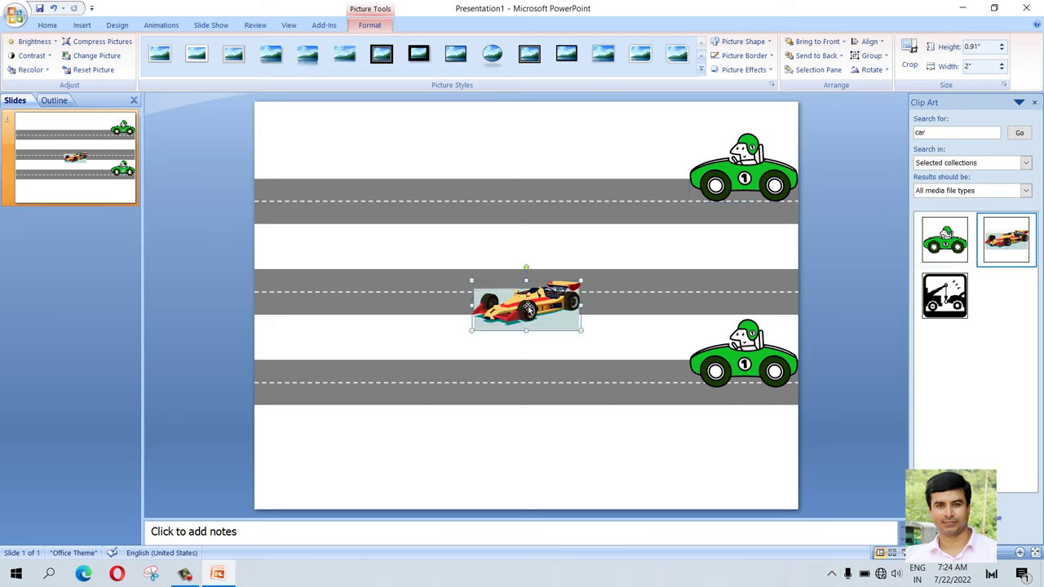
left_click_drag(529, 308, 749, 278)
left_click(635, 332)
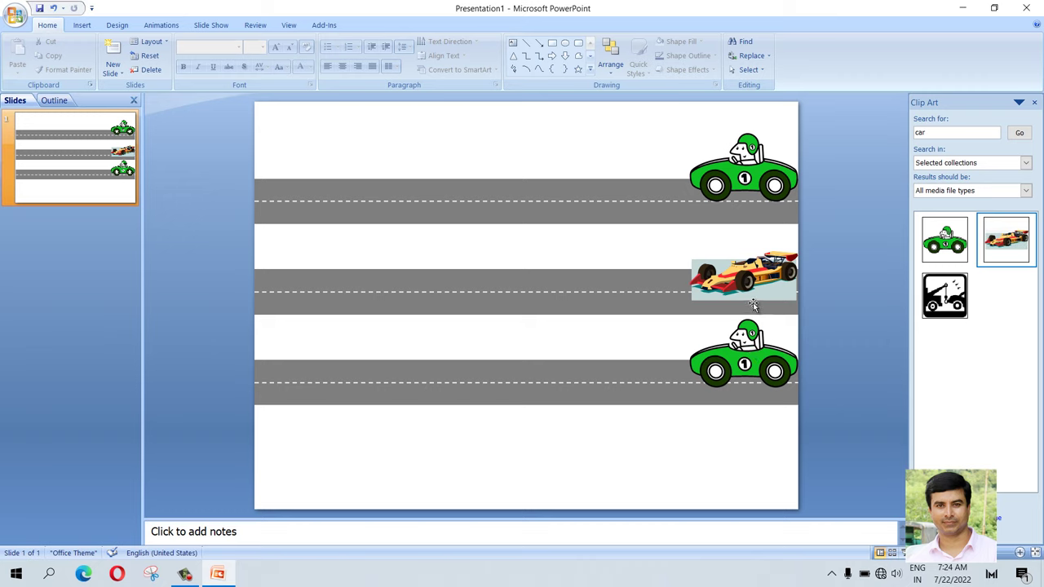
Ungroup the race car picture into a drawing object and make its light-blue background transparent.
right_click(734, 272)
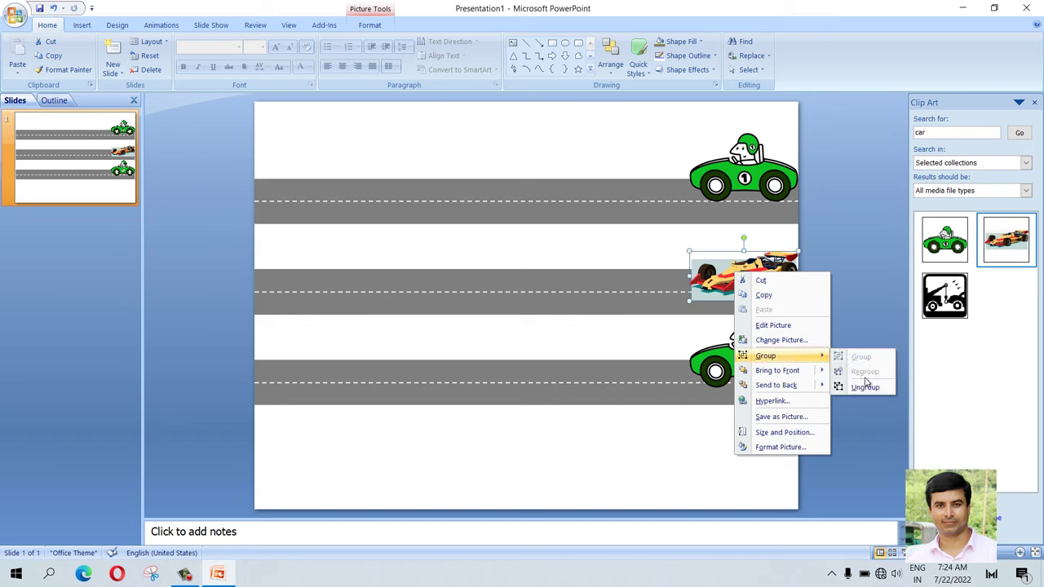
mouse_move(766, 355)
left_click(865, 388)
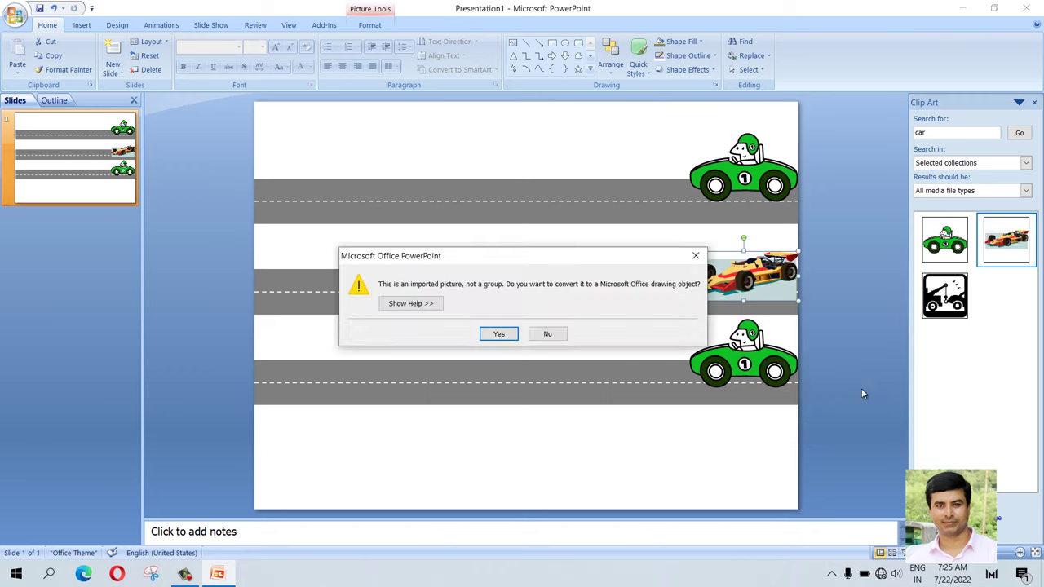
left_click(500, 334)
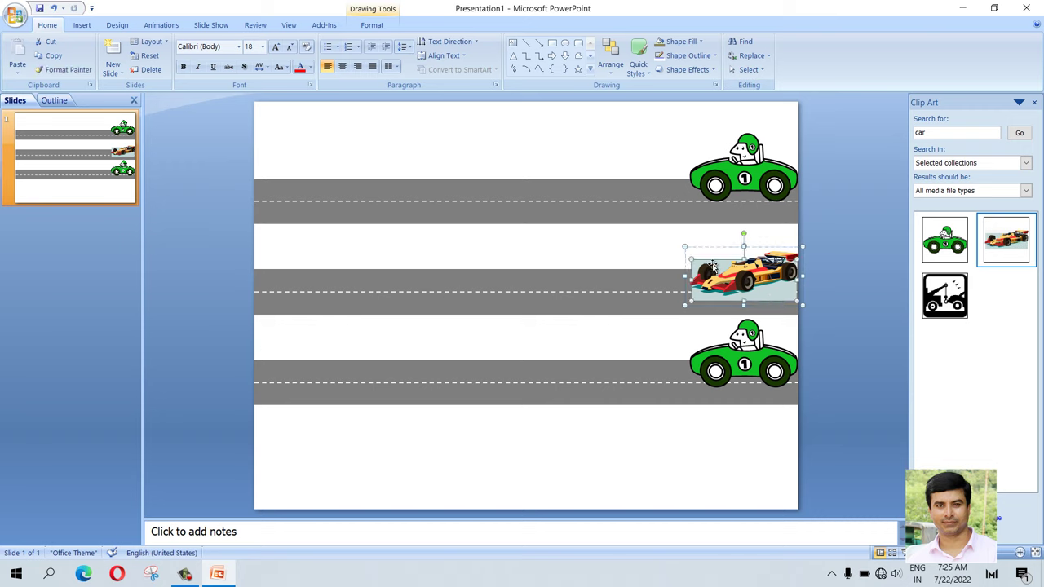
left_click(773, 296)
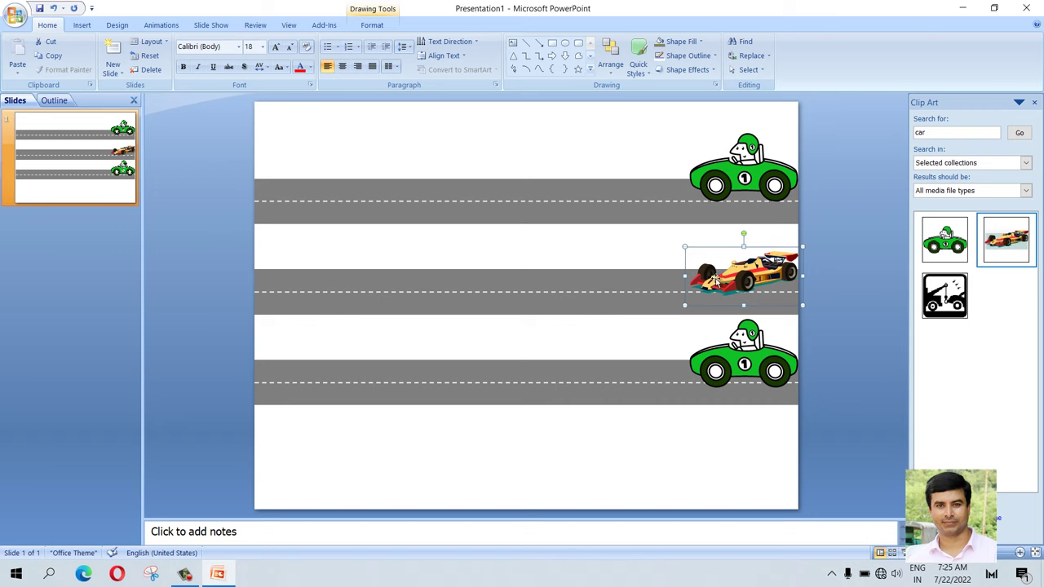
left_click(645, 256)
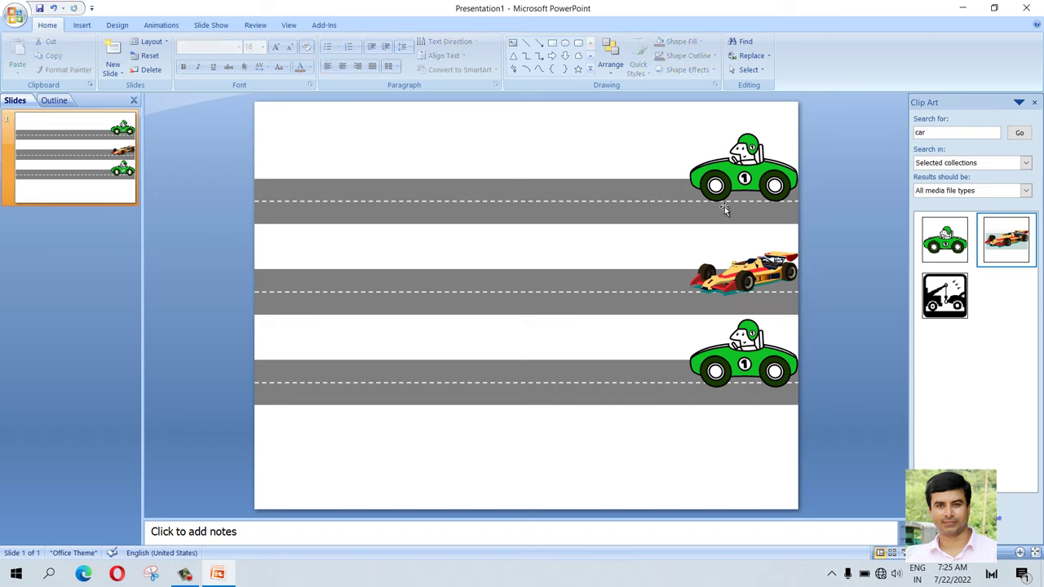
Select the top and bottom green cars in turn.
left_click(745, 173)
left_click(749, 349)
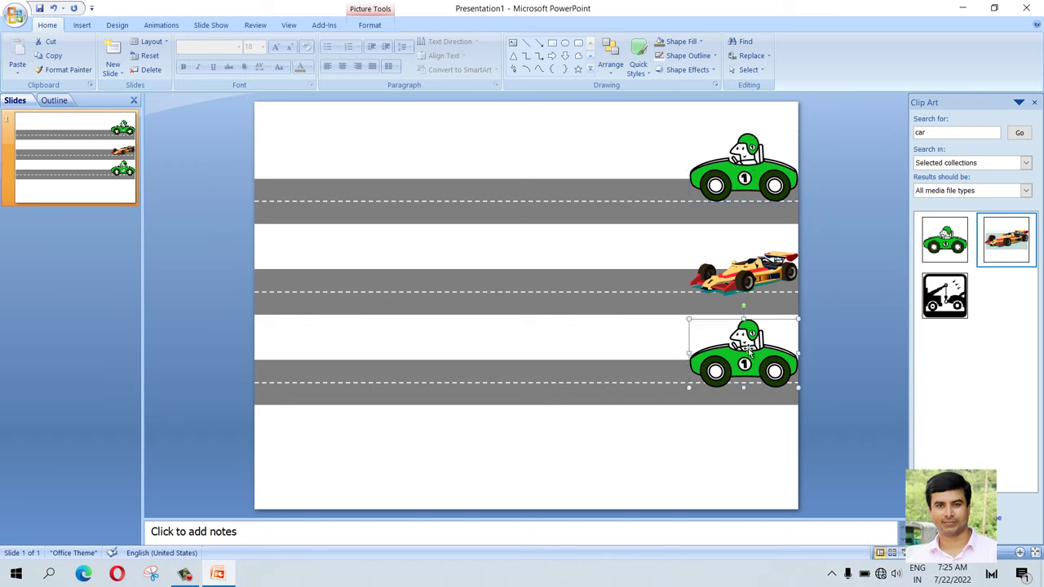
left_click(749, 142)
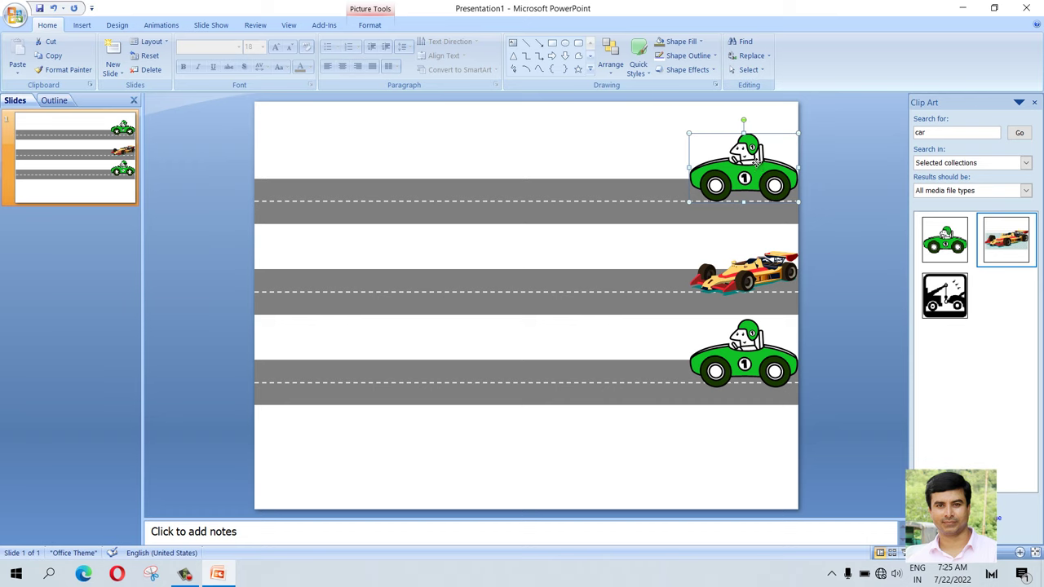
Ungroup the top green car clip art into a drawing object and select its body.
right_click(757, 163)
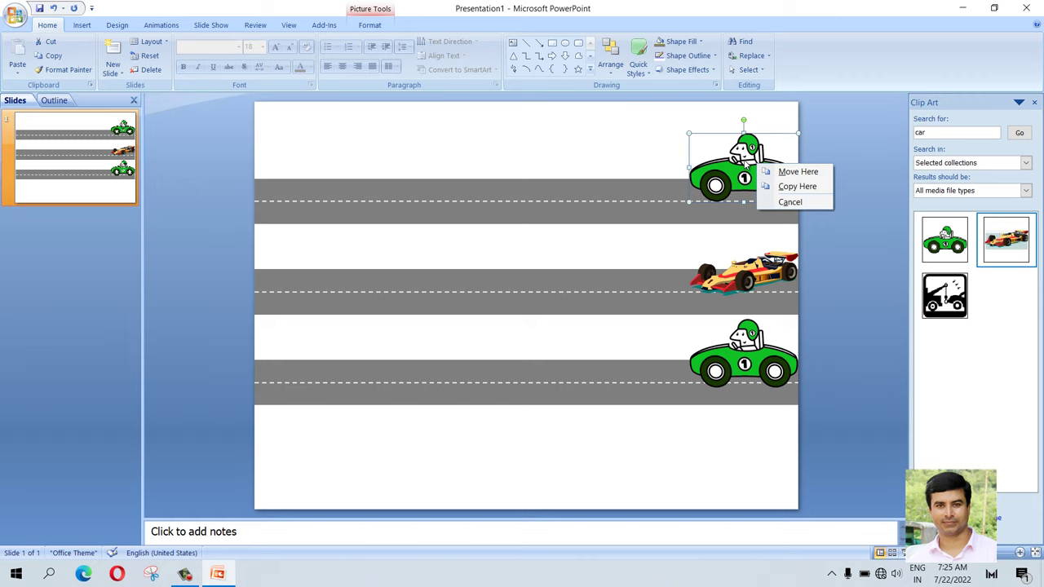
left_click(744, 158)
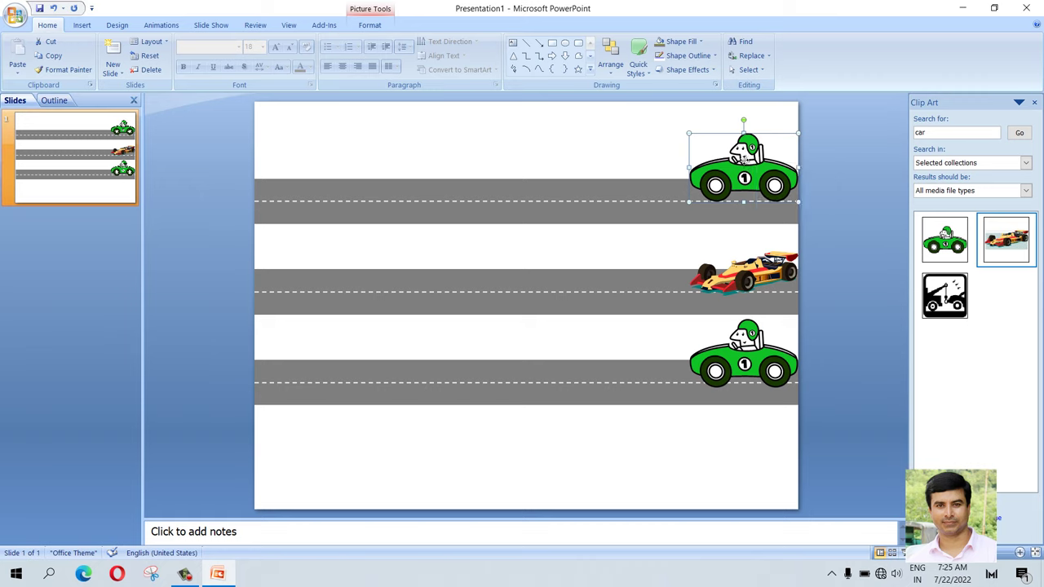
right_click(745, 163)
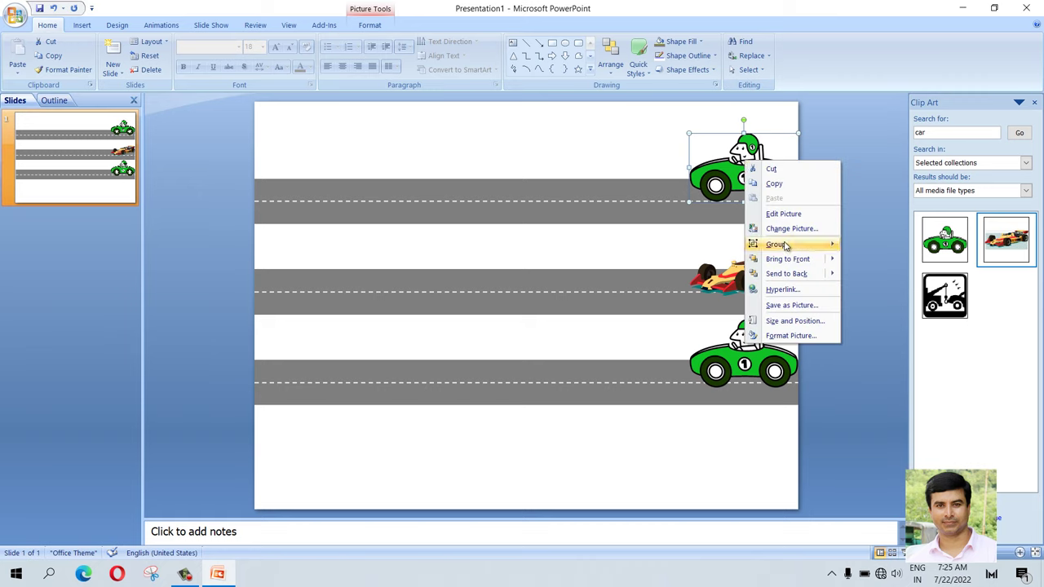
mouse_move(776, 244)
left_click(871, 277)
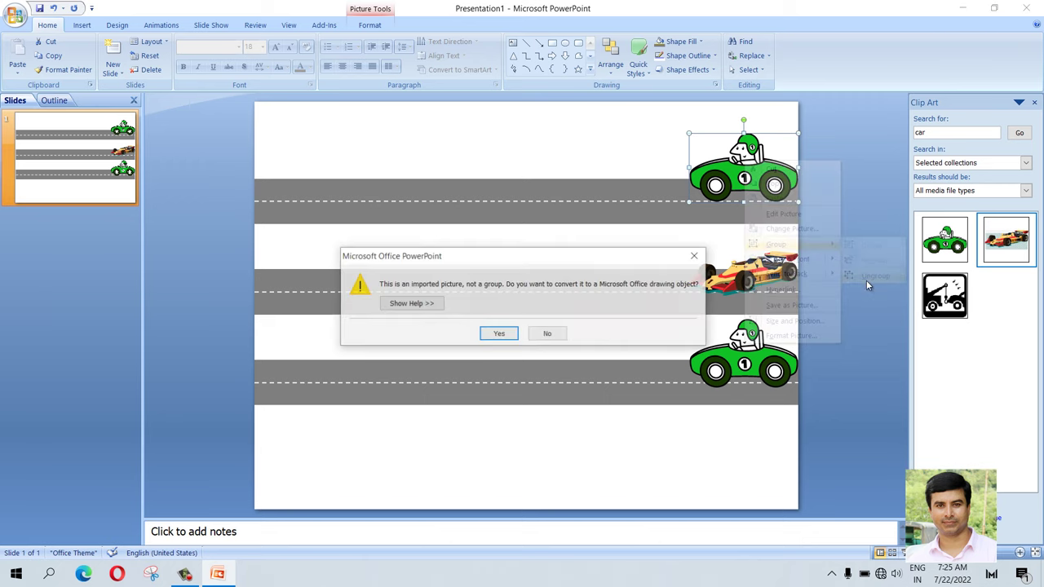
left_click(490, 334)
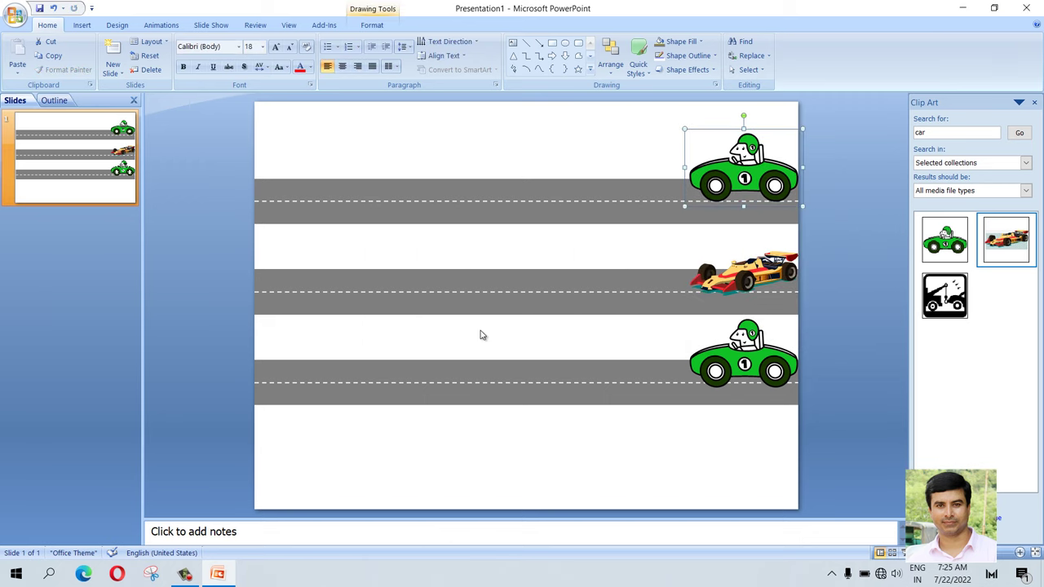
left_click(756, 173)
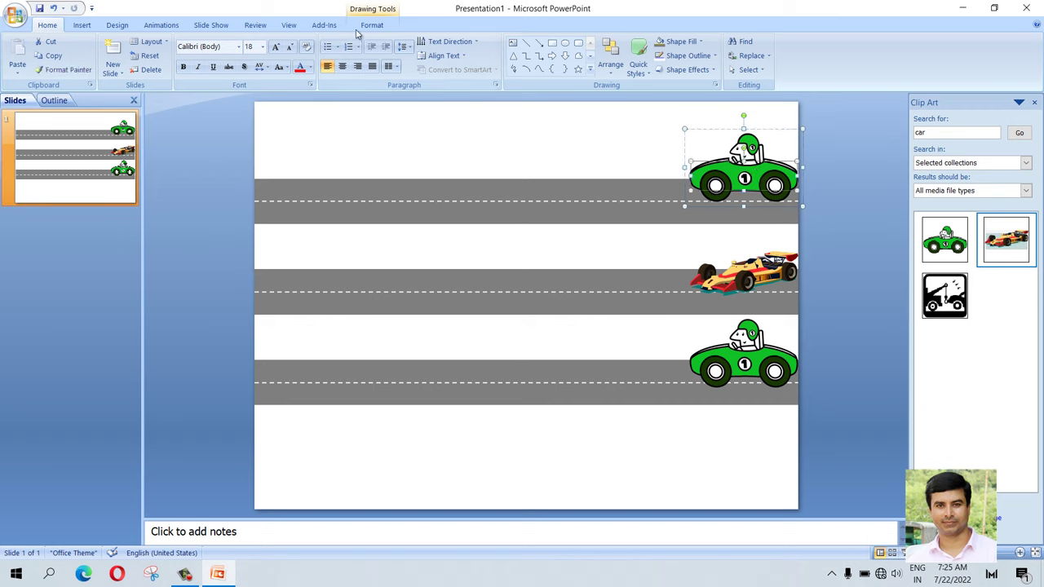
Fill the top car's body with Red.
left_click(380, 29)
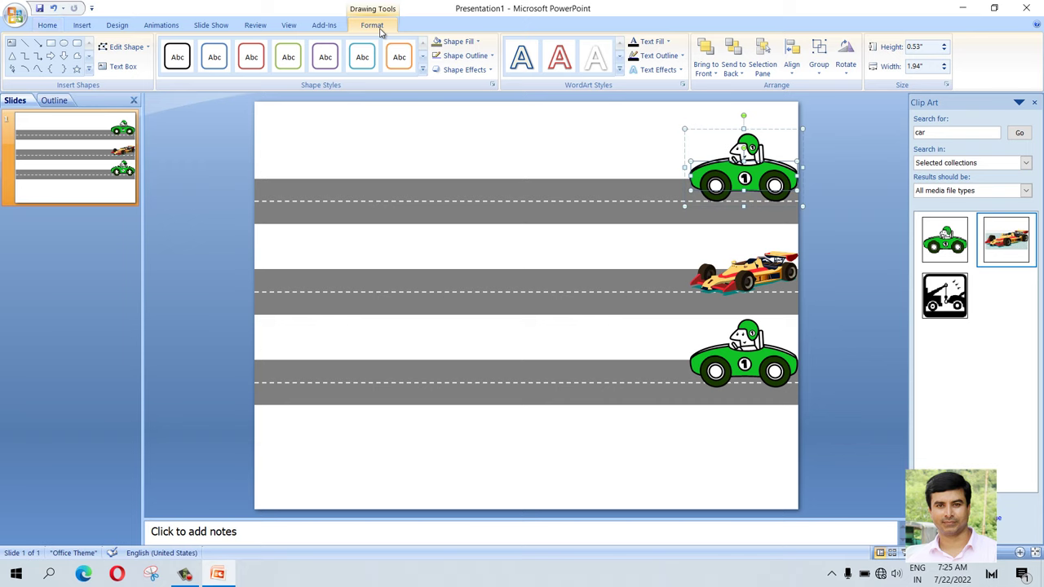
left_click(471, 42)
left_click(446, 139)
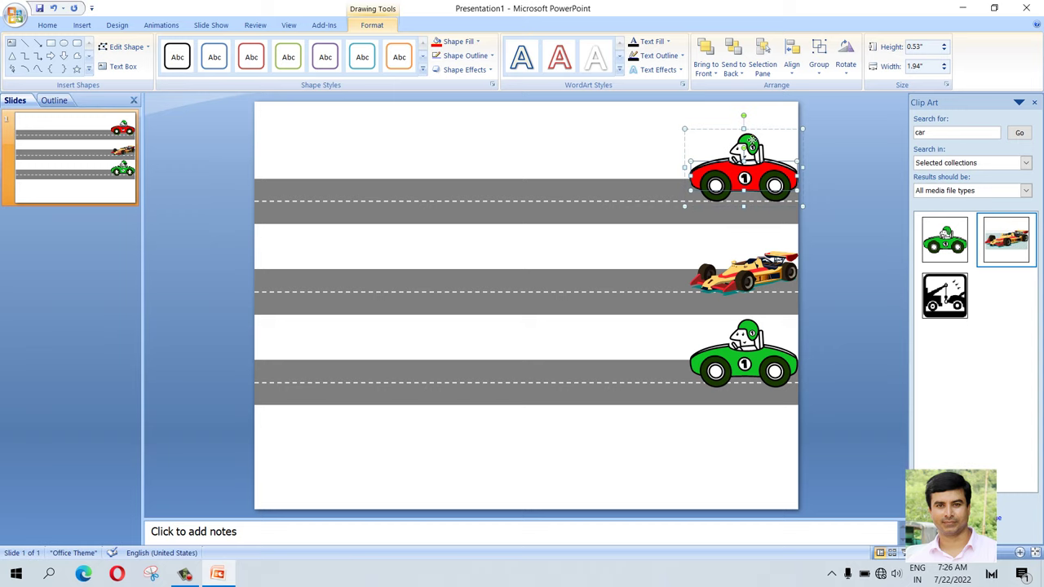
Fill the driver's helmet Yellow, then deselect to view the recoloured car.
left_click(752, 143)
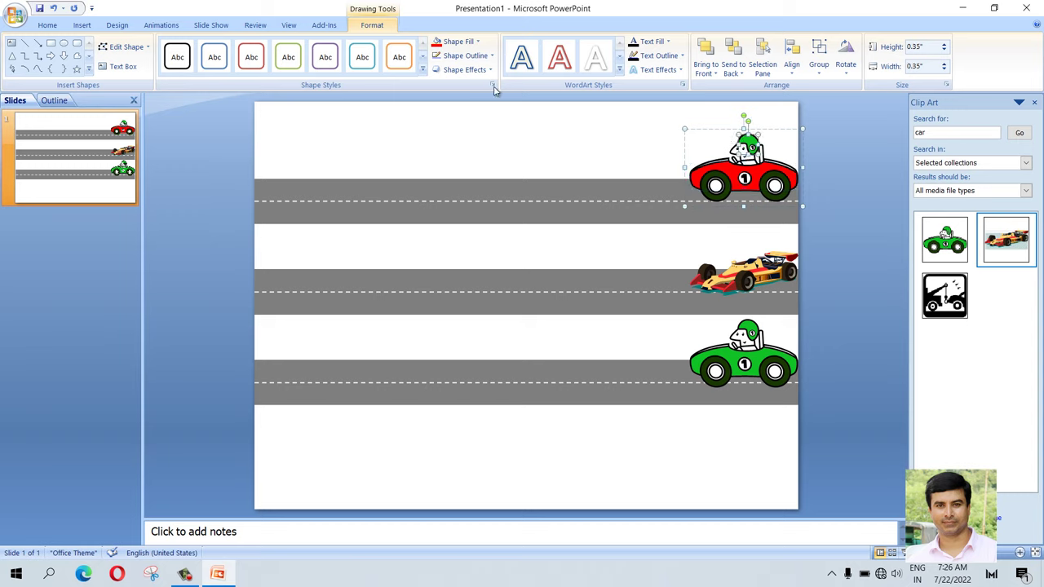
left_click(469, 45)
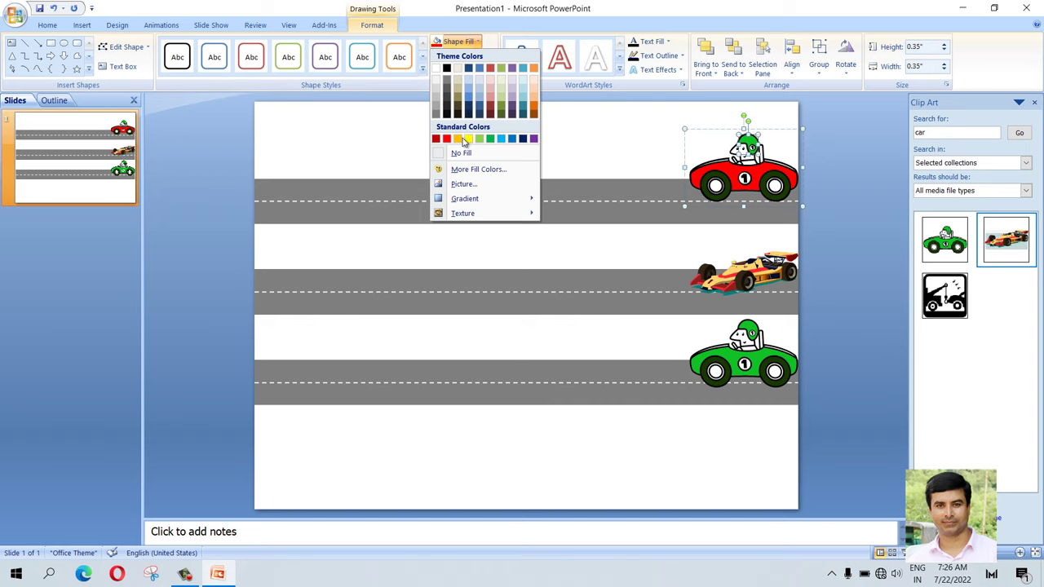
left_click(459, 139)
left_click(627, 131)
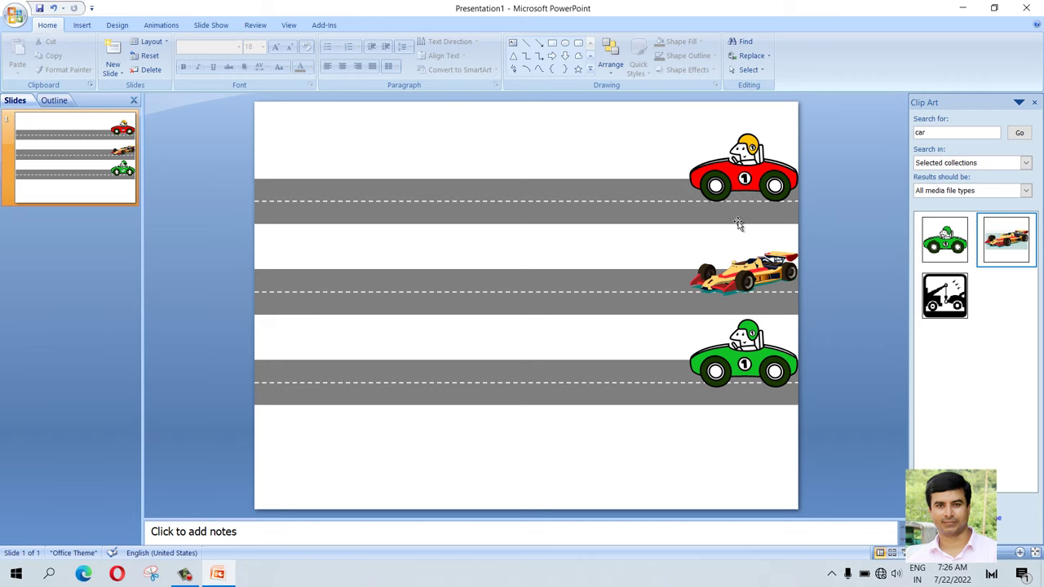
Close the Clip Art pane and open the Custom Animation pane.
left_click(1034, 104)
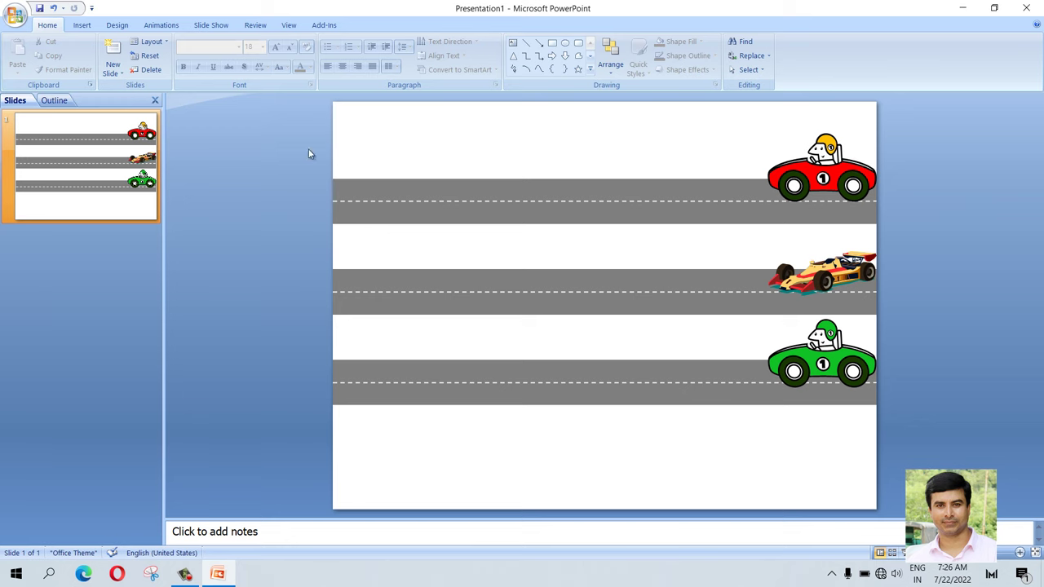
left_click(162, 25)
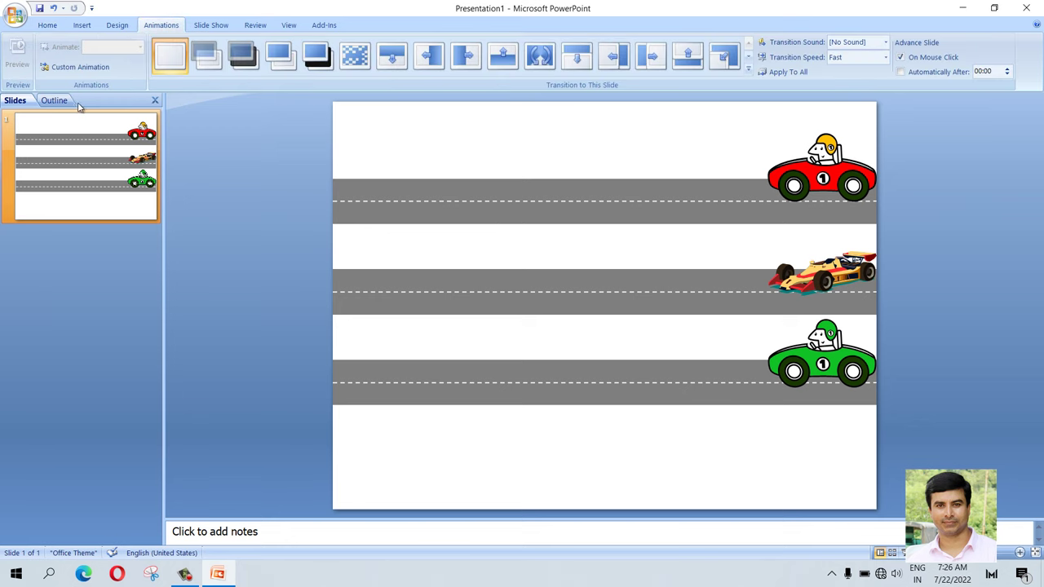
left_click(81, 69)
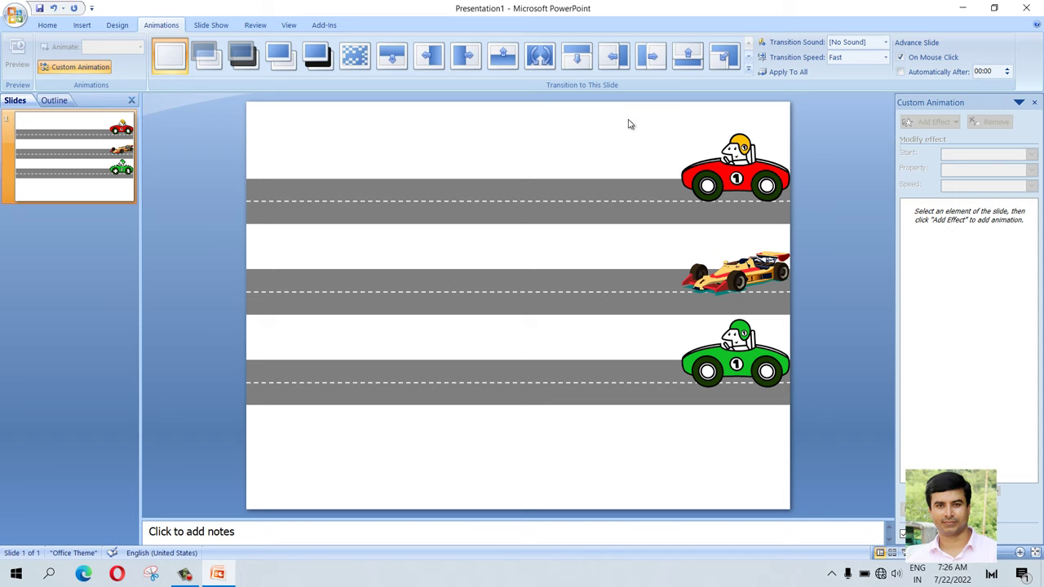
Drag a selection box around the red, orange and green cars.
left_click_drag(627, 117, 836, 445)
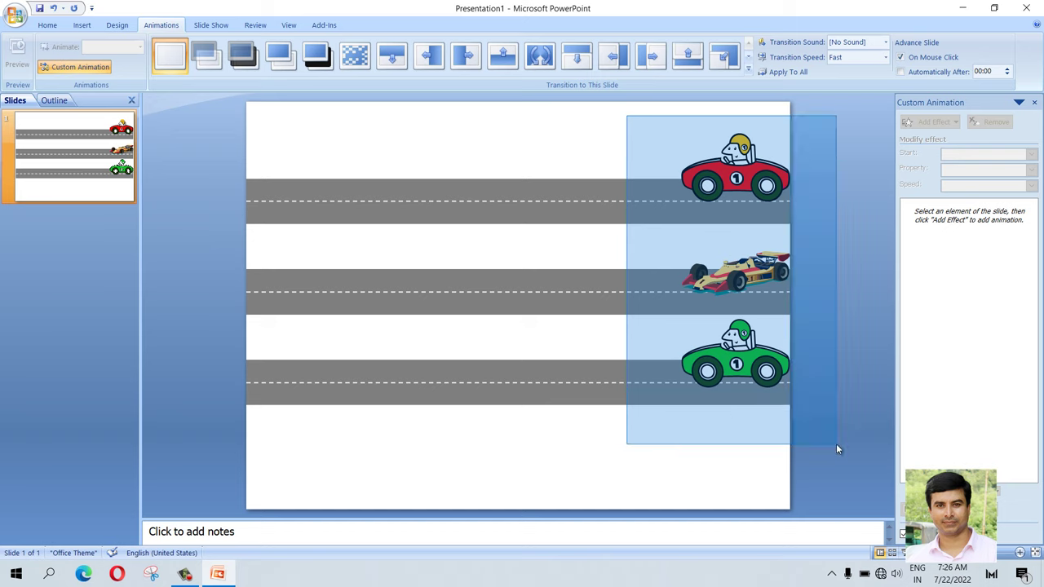
left_click_drag(837, 443, 838, 444)
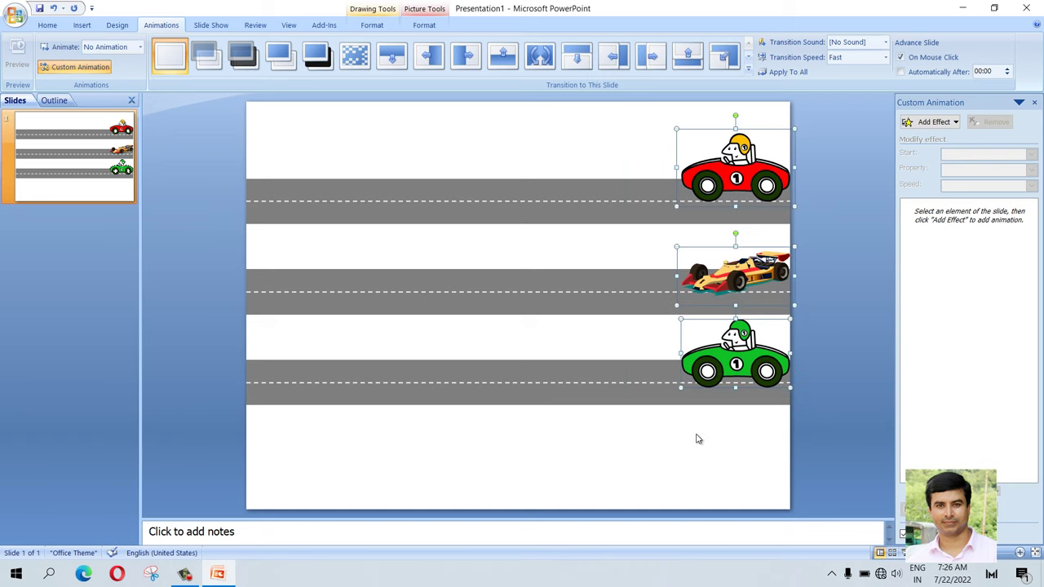
left_click(706, 234)
left_click_drag(628, 114, 840, 451)
Apply the Grow & Turn entrance effect to the three selected cars.
left_click(934, 122)
mouse_move(914, 138)
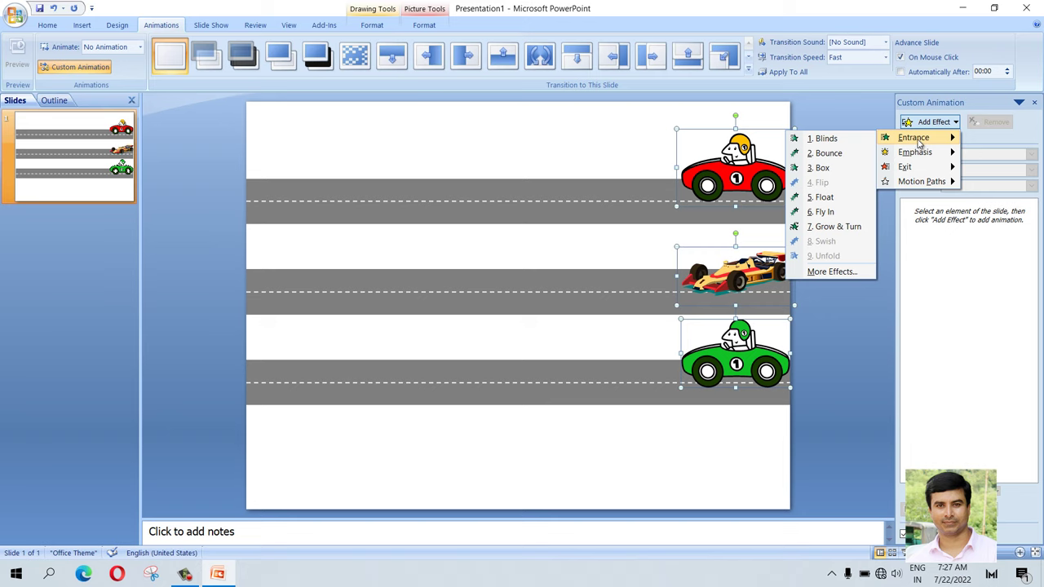
left_click(846, 232)
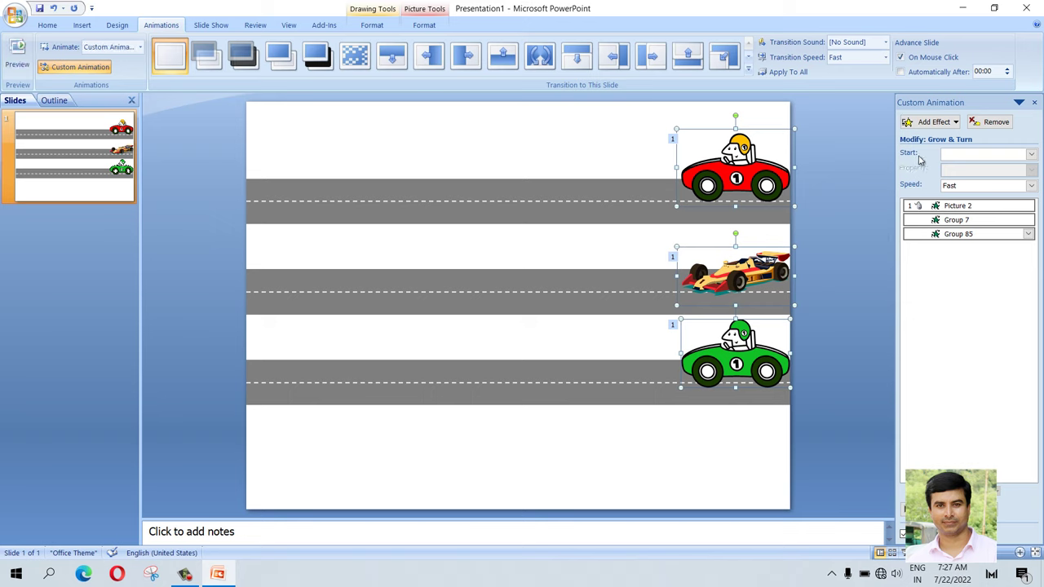
left_click(922, 123)
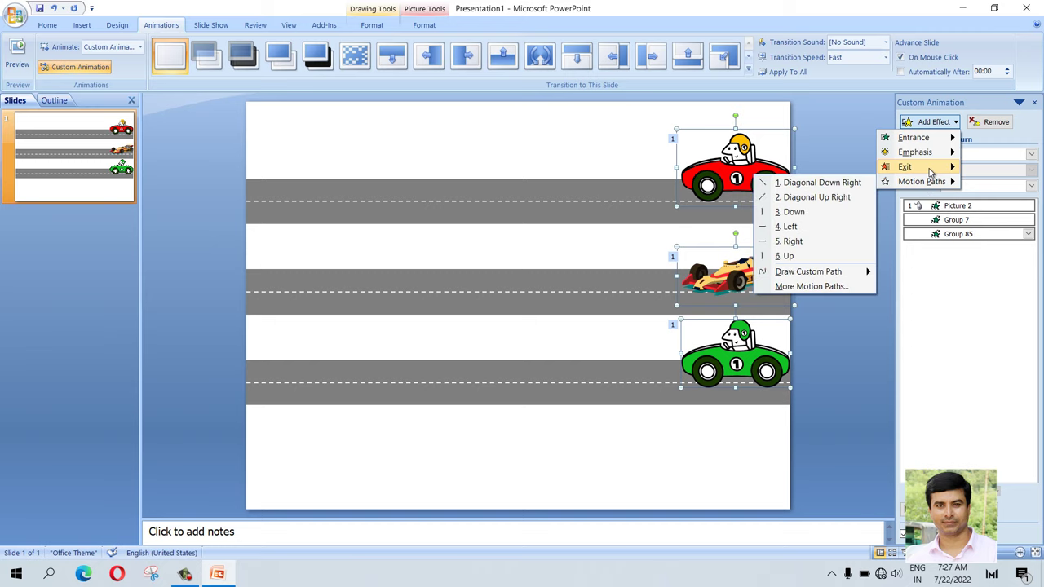
mouse_move(921, 181)
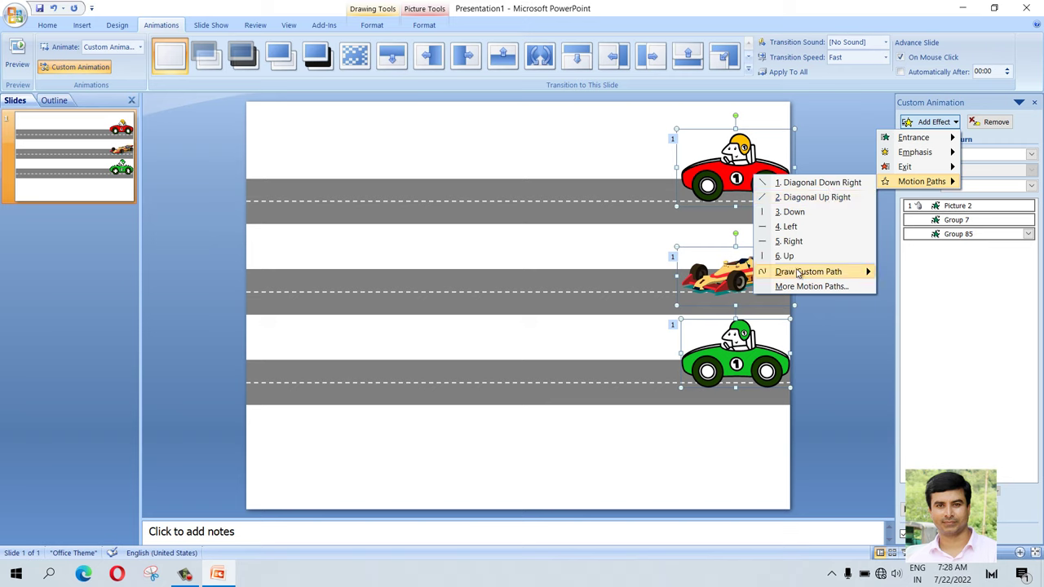
mouse_move(808, 272)
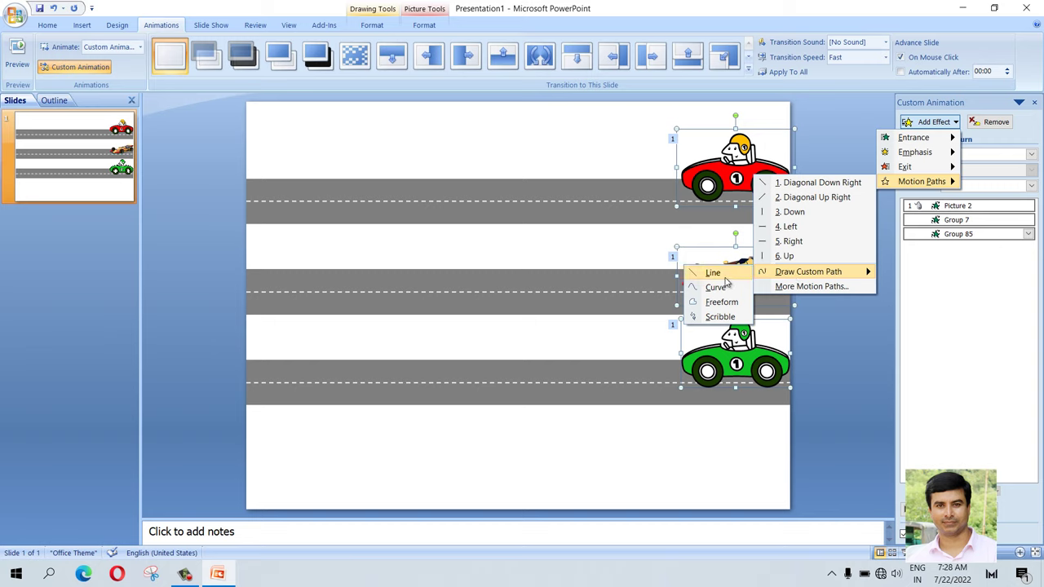
Draw a straight leftward line path from the car to the road's end, then preview.
left_click(725, 277)
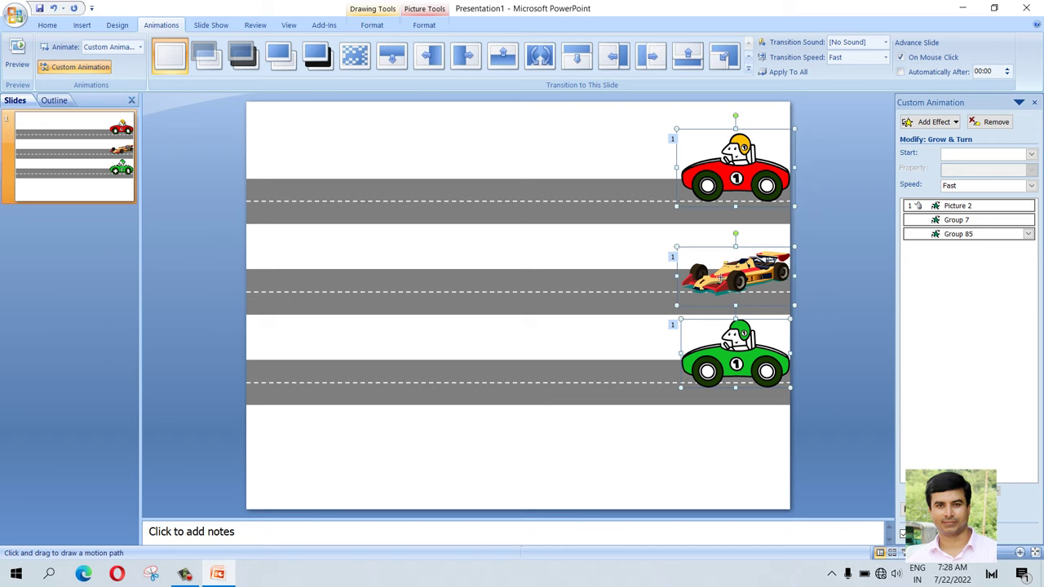
mouse_move(721, 278)
left_mouse_down()
mouse_move(274, 270)
mouse_move(235, 280)
left_mouse_up()
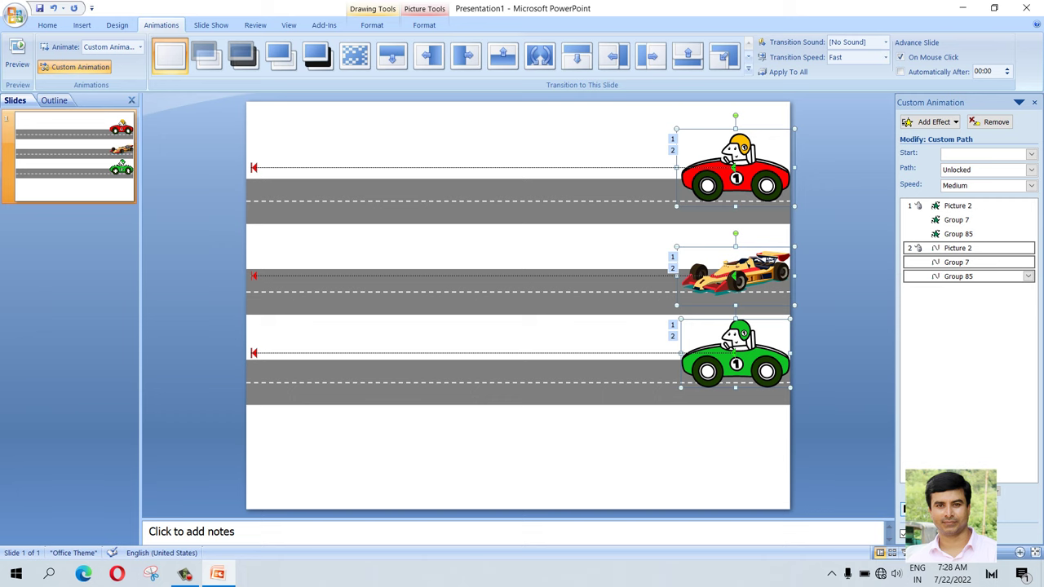
left_click(903, 508)
Set the yellow car's Group 7 motion path speed to Fast.
left_click(673, 268)
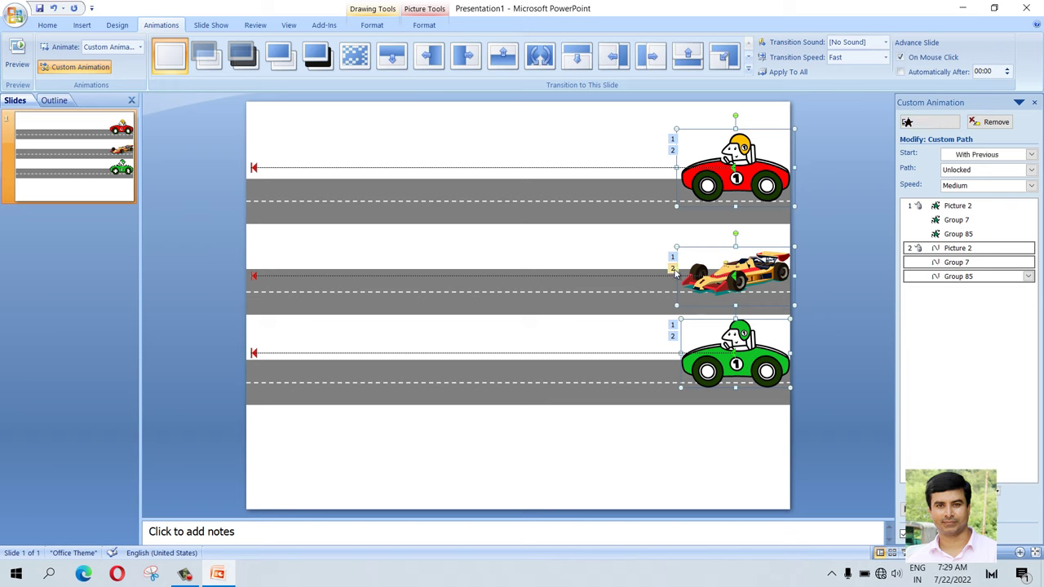
left_click(674, 271)
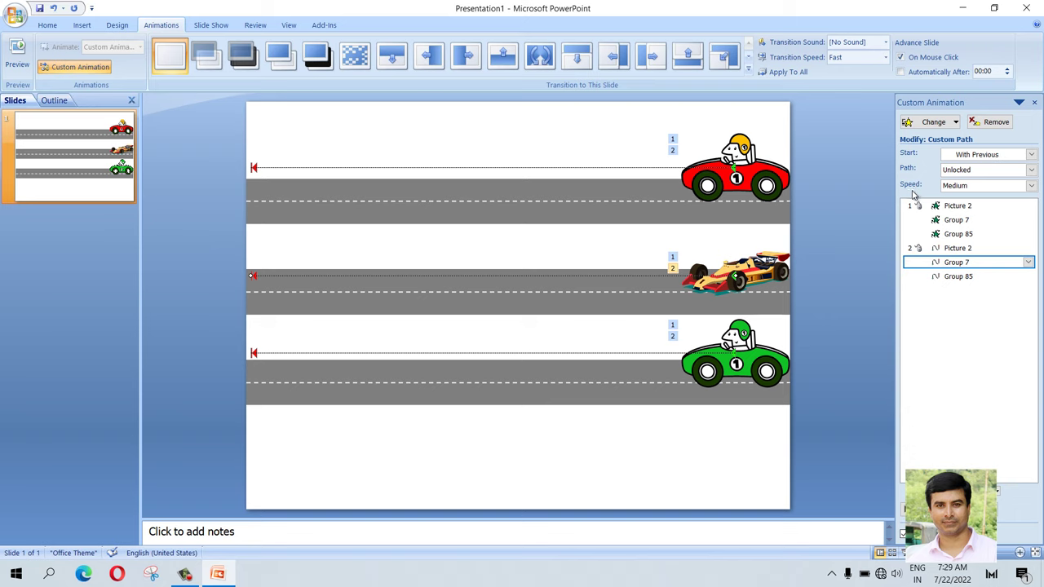
left_click(674, 152)
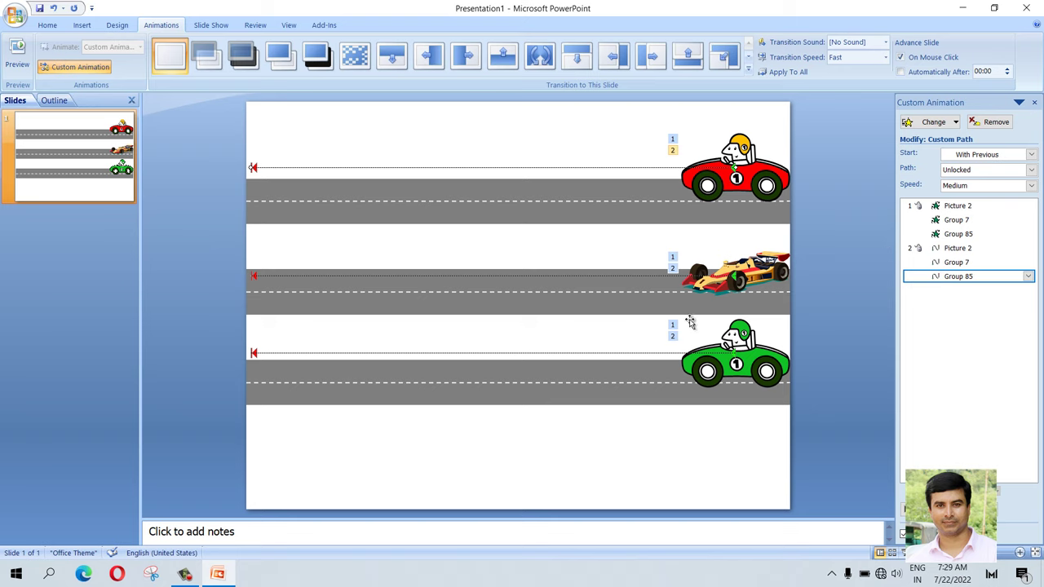
left_click(674, 270)
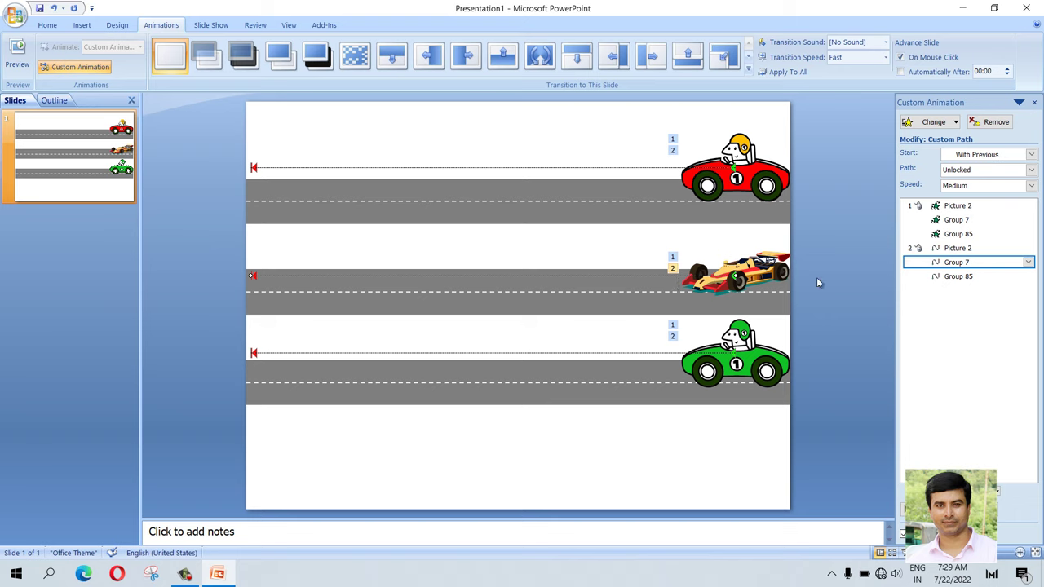
left_click(1031, 186)
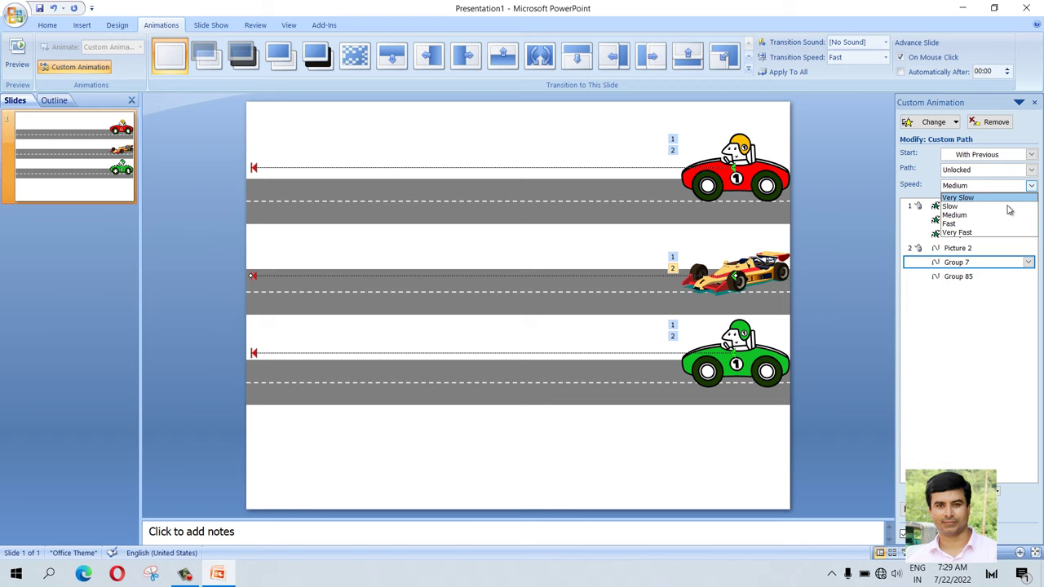
left_click(967, 224)
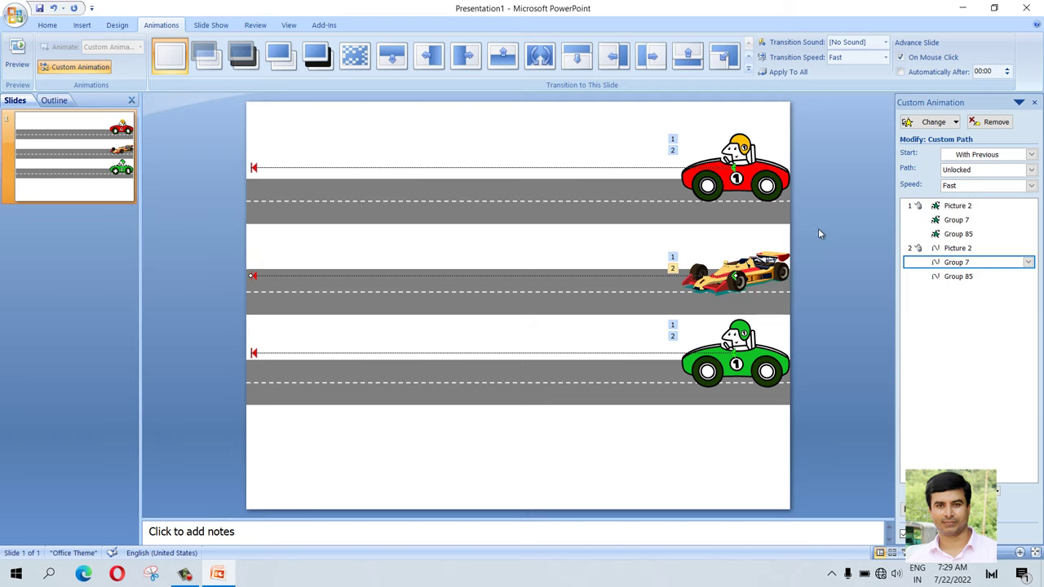
Set the green car's Picture 2 motion path to Slow and preview the race.
left_click(673, 338)
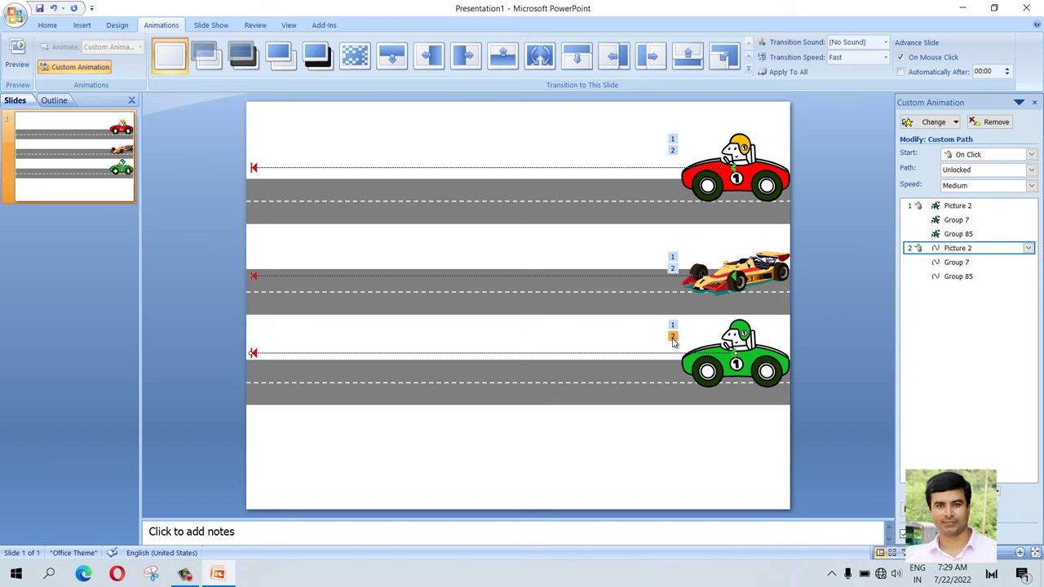
left_click(1031, 186)
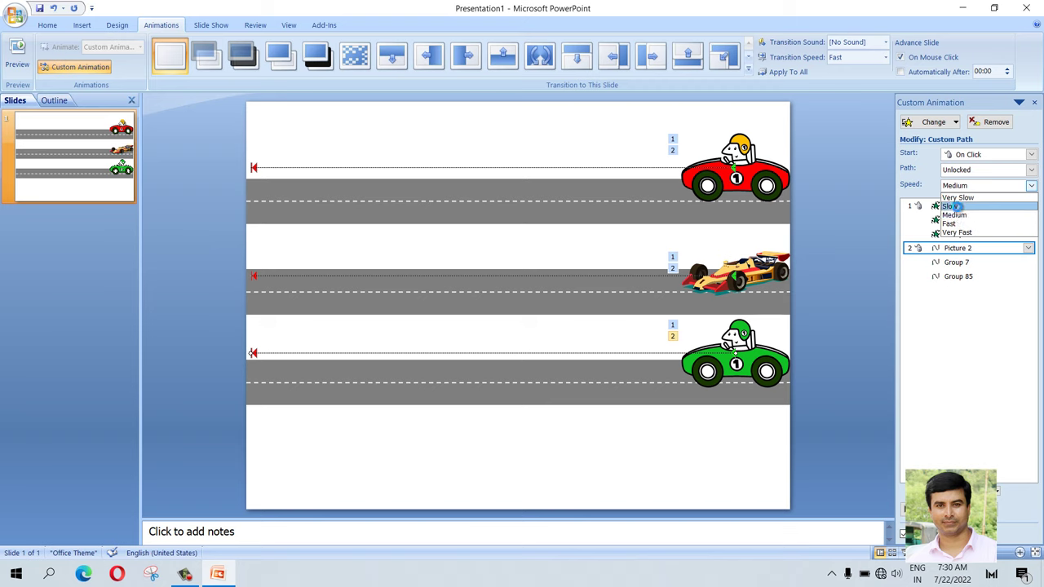
left_click(951, 207)
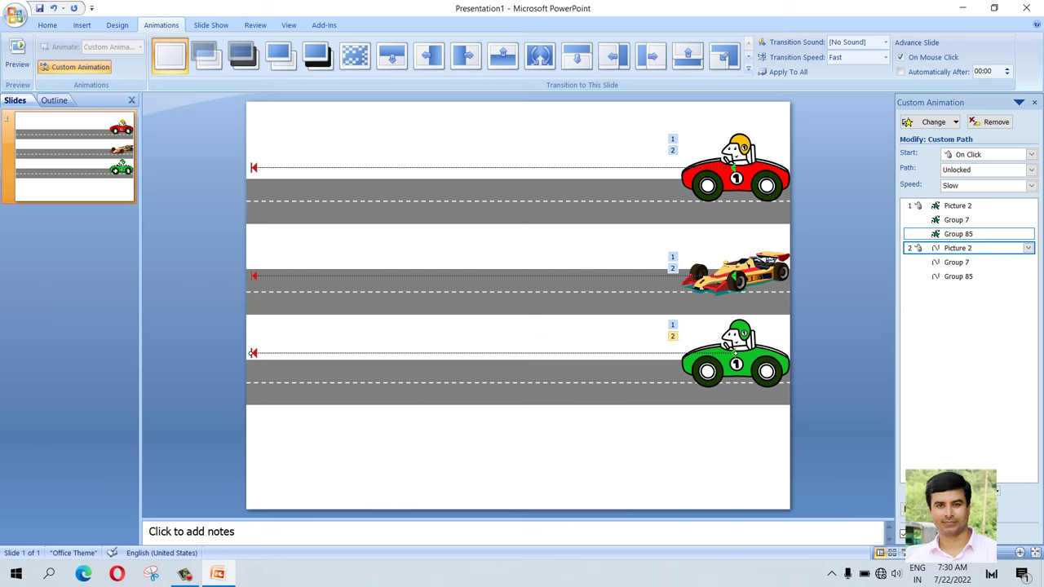
left_click(903, 506)
Review the Group 7 and Group 85 path animations and replay the race.
left_click(962, 261)
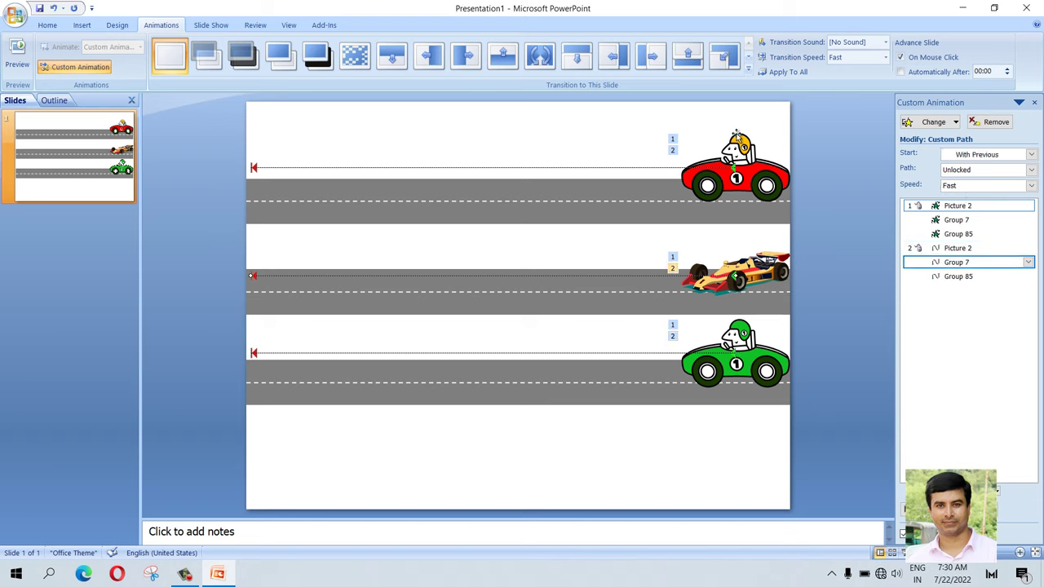
key("Down")
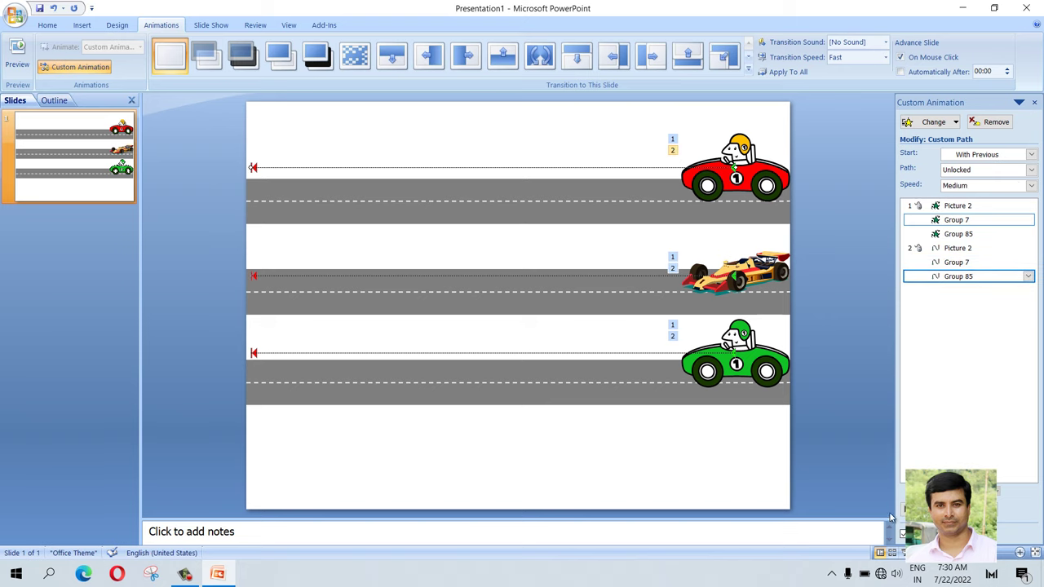
left_click(922, 507)
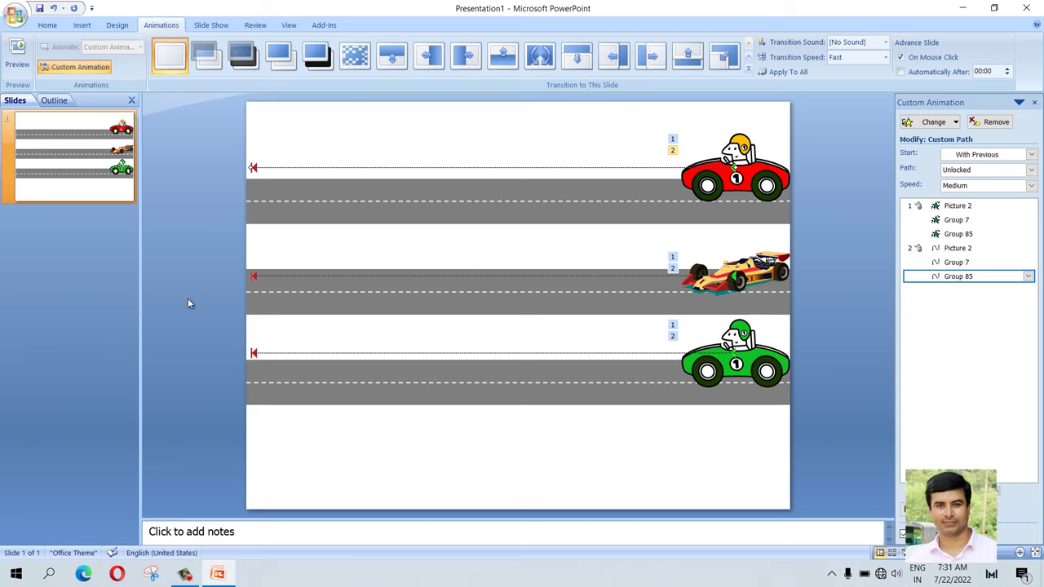
Insert 'Winner' WordArt in Fill - Accent 2, Matte Bevel style at the middle road's left end.
left_click(83, 26)
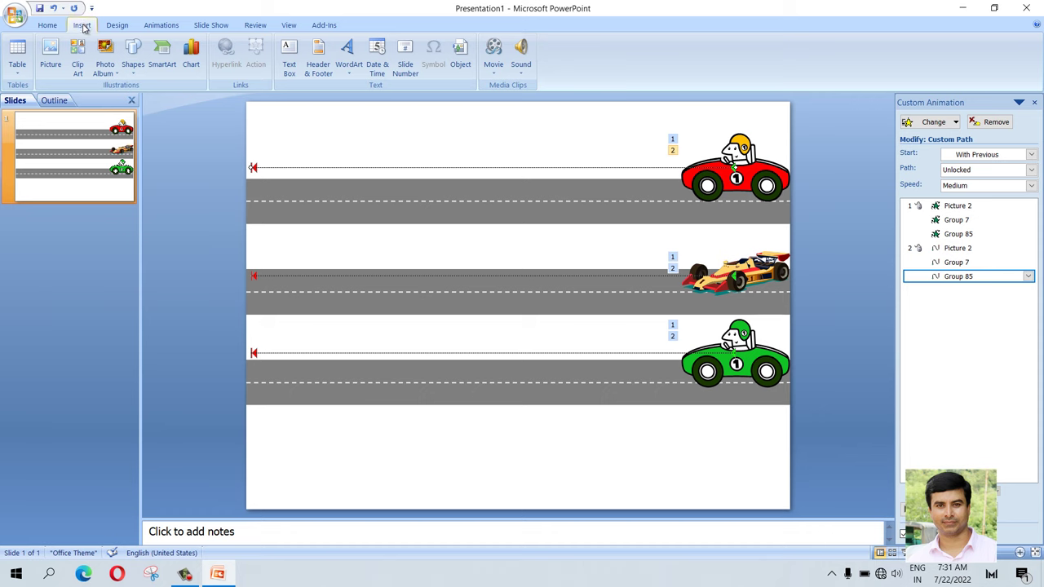
left_click(351, 73)
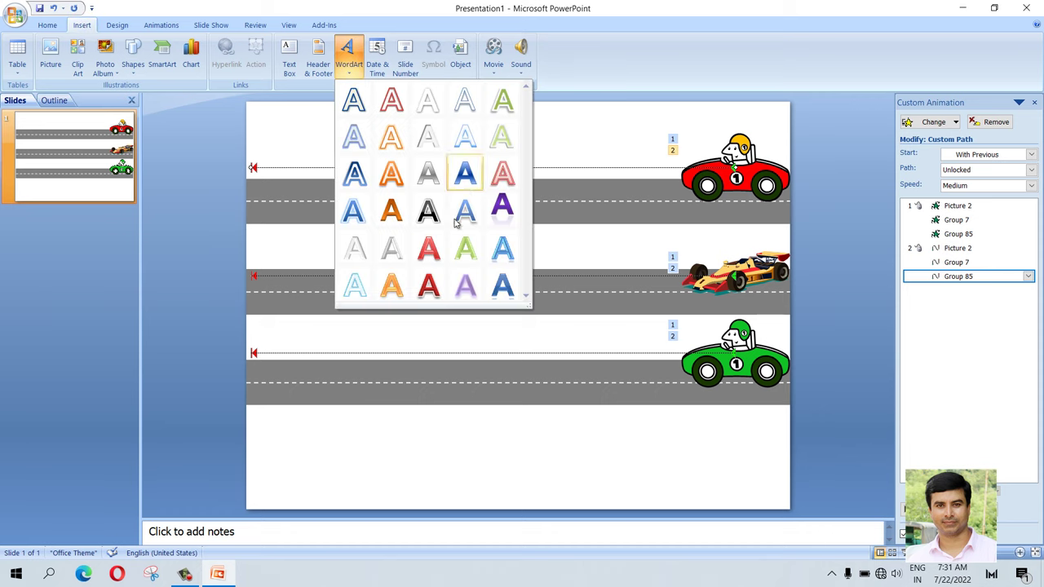
left_click(390, 292)
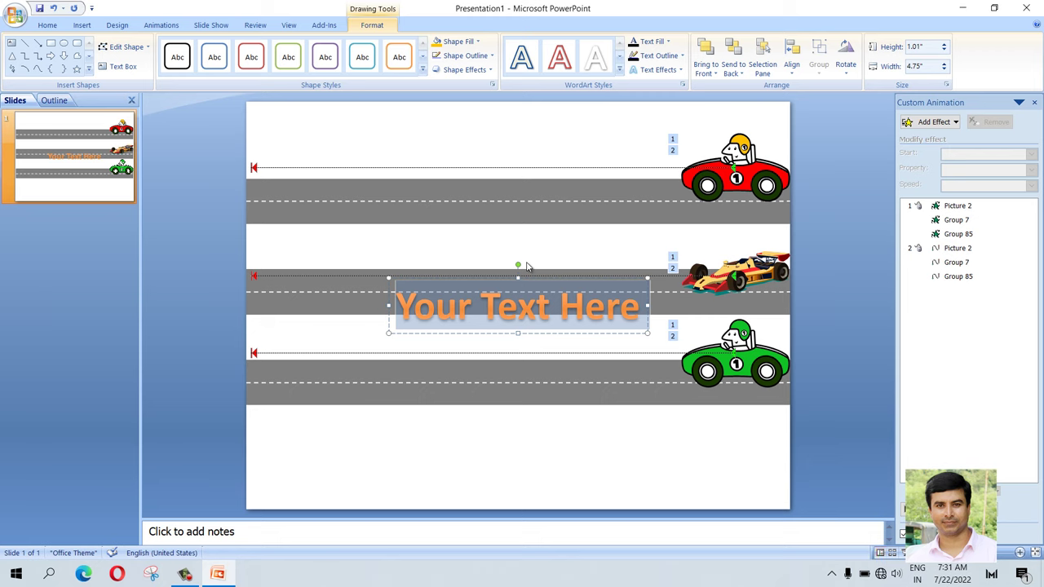
type("Wi")
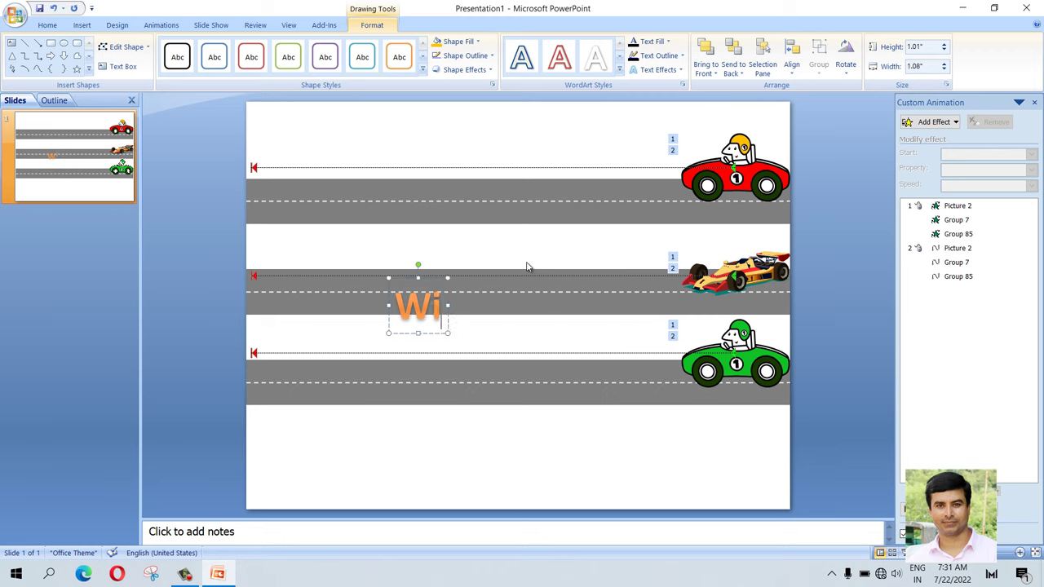
type("nner")
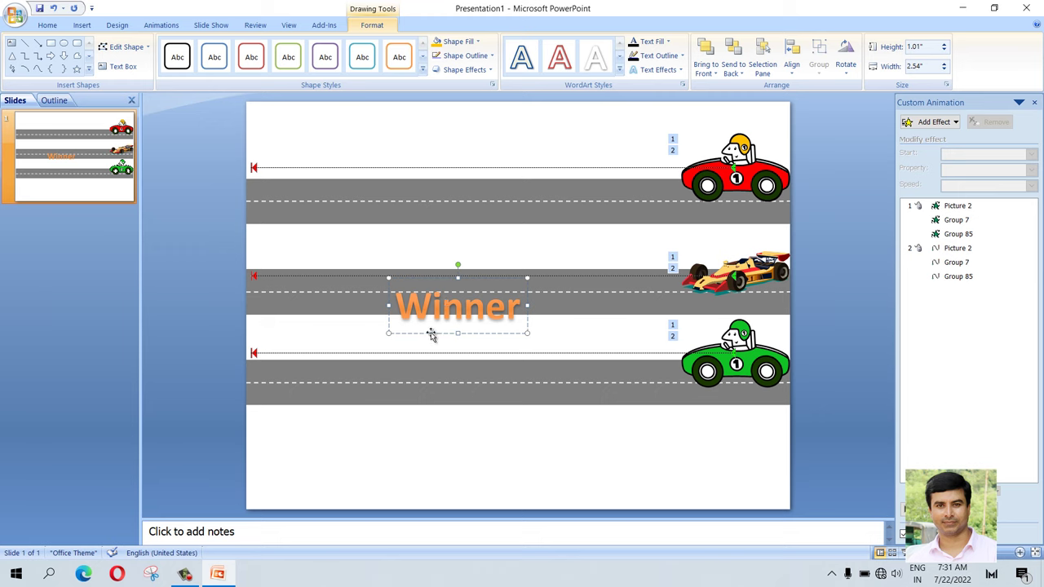
left_click_drag(429, 333, 301, 315)
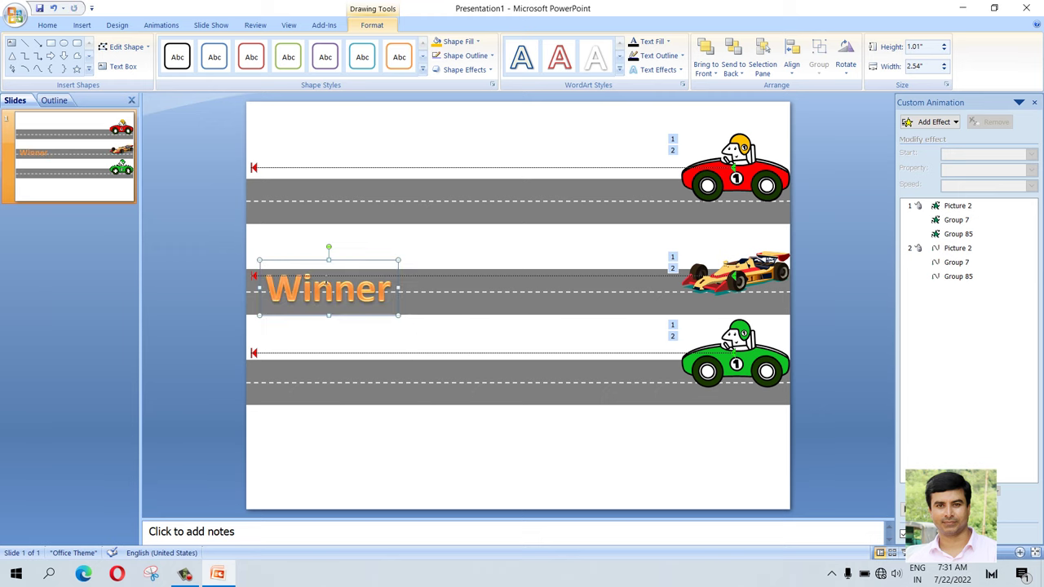
Add a Bounce entrance to the Winner WordArt and preview the whole slide's animation.
left_click(934, 123)
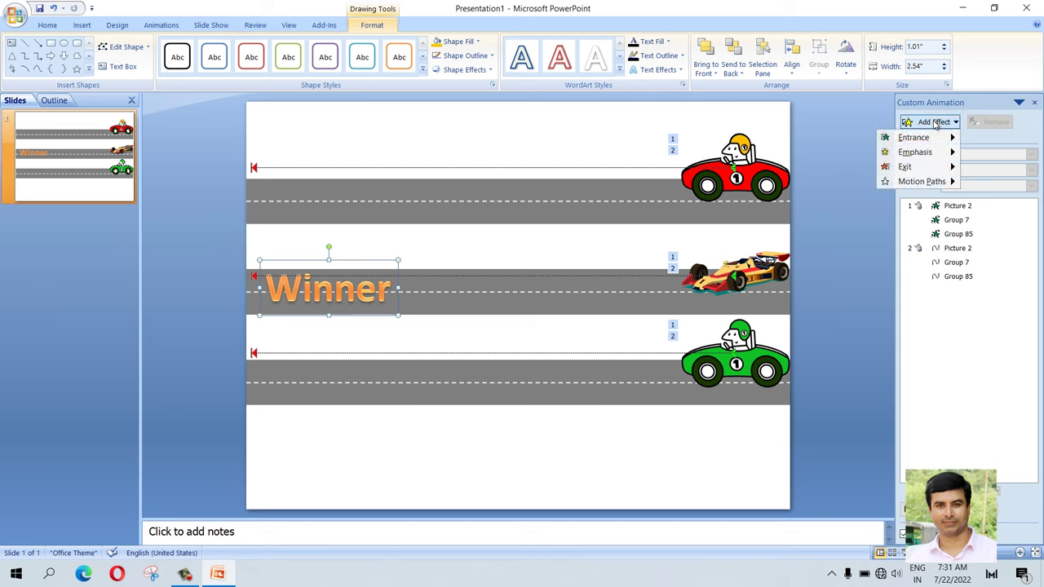
mouse_move(914, 138)
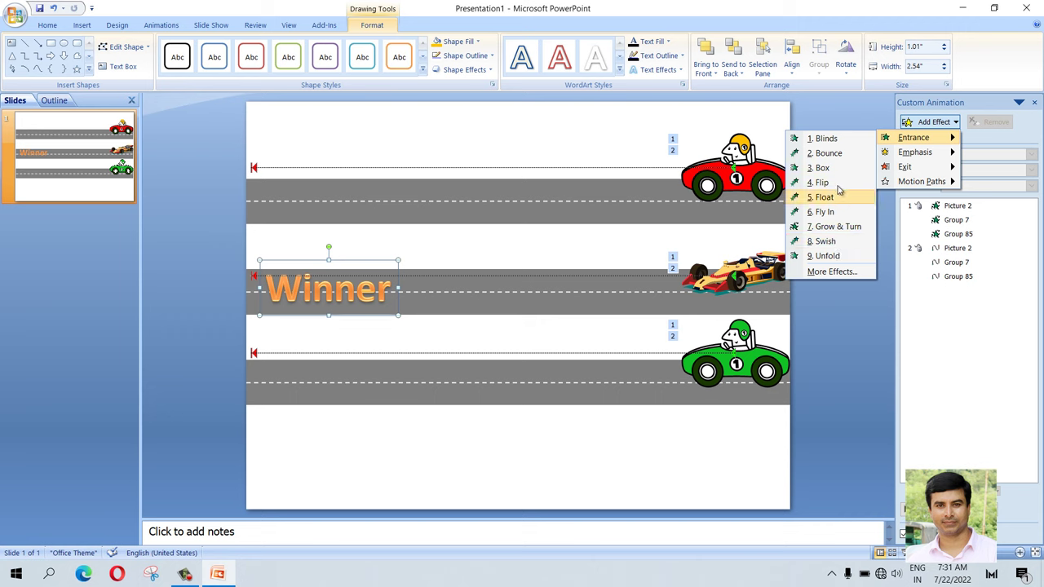
left_click(828, 153)
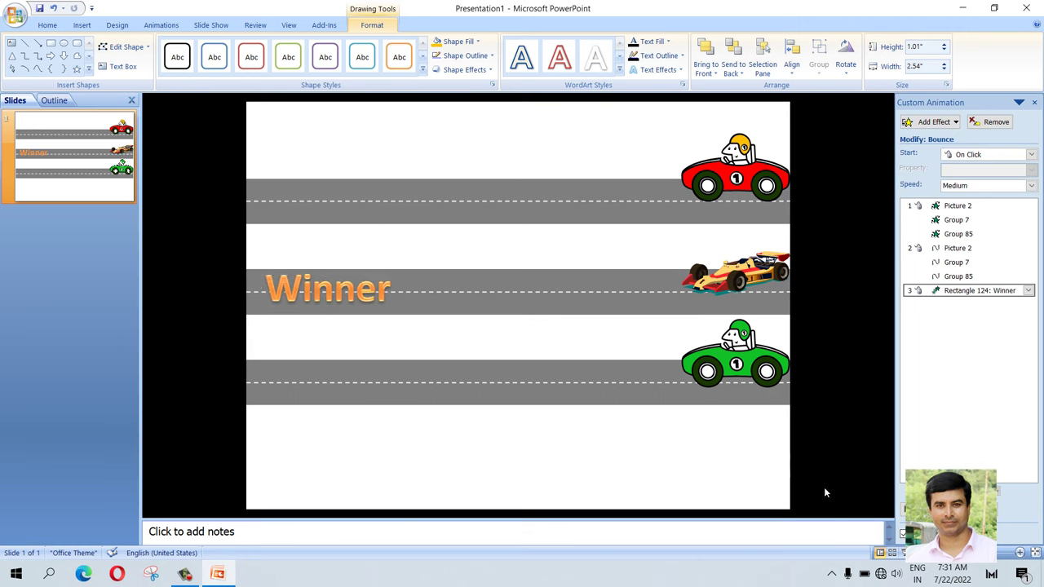
left_click(909, 508)
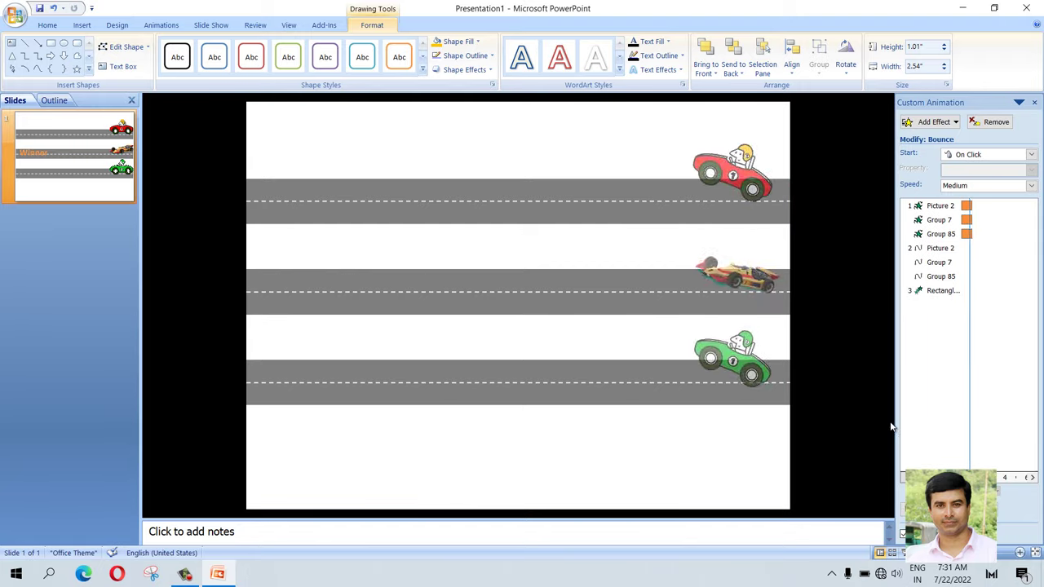